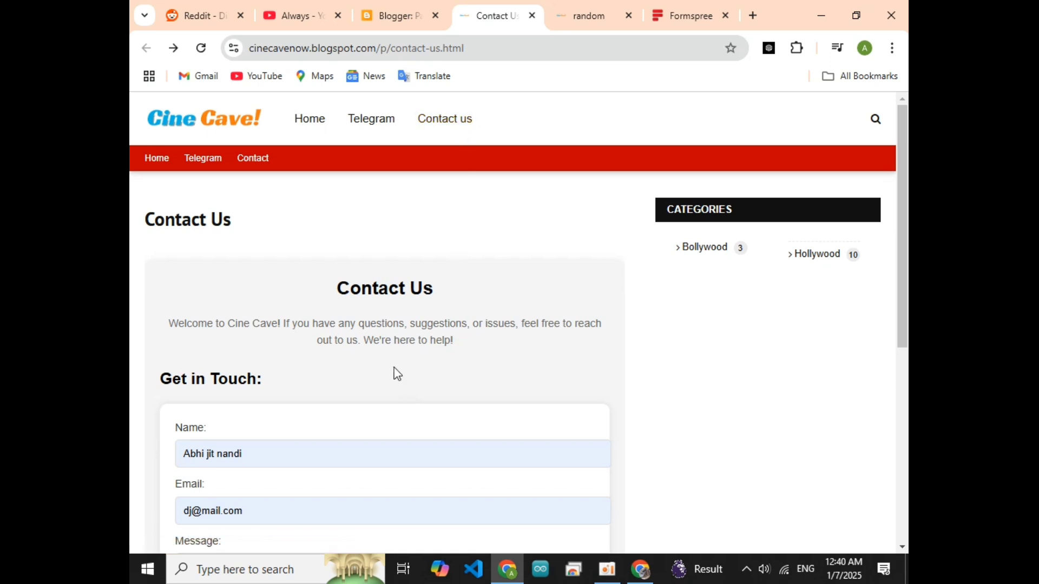
Clear the existing text from the Message field of the Contact Us form.
{"action": "scroll", "coordinate": [398, 373], "scroll_direction": "down", "scroll_amount": 1}
{"action": "scroll", "coordinate": [348, 418], "scroll_direction": "down", "scroll_amount": 1}
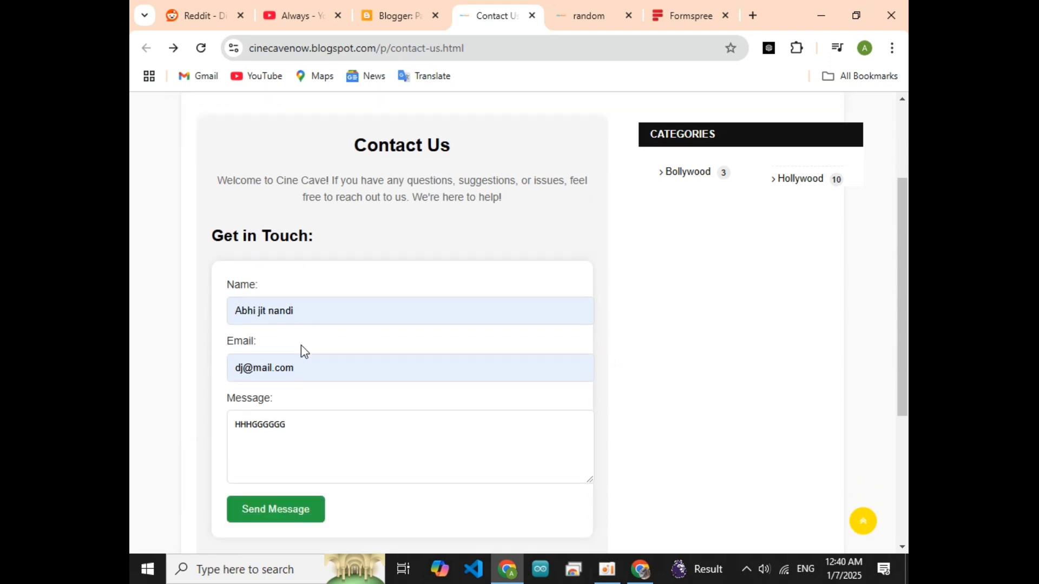
{"action": "left_click", "coordinate": [317, 415]}
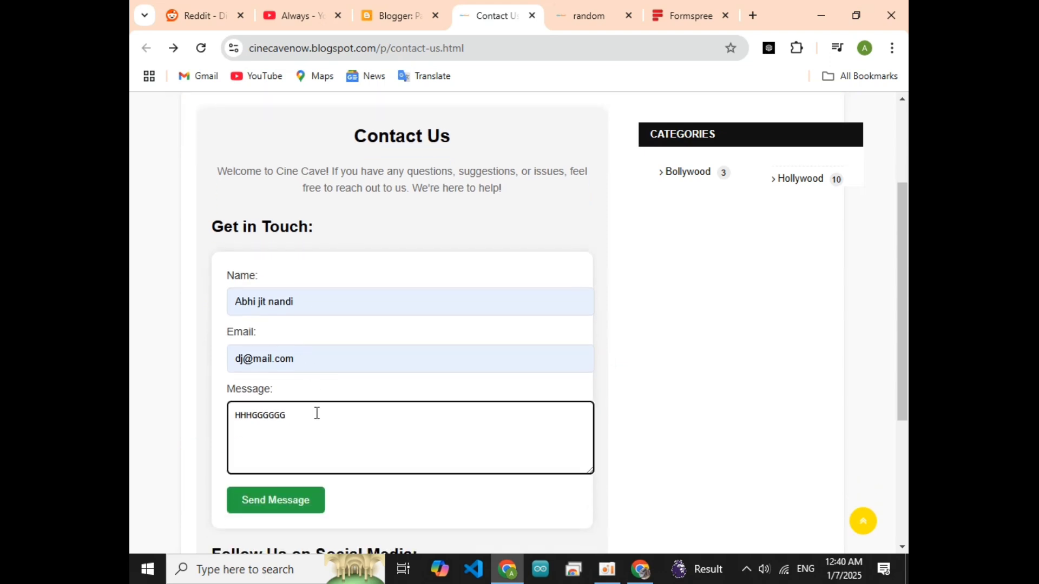
{"action": "key", "text": "BackSpace"}
{"action": "key", "text": "BackSpace"}
{"action": "key", "text": "BackSpace"}
{"action": "key", "text": "BackSpace"}
{"action": "key", "text": "BackSpace"}
{"action": "key", "text": "BackSpace"}
{"action": "key", "text": "BackSpace"}
{"action": "key", "text": "BackSpace"}
Clear the Name and Email fields of the contact form.
{"action": "left_click", "coordinate": [311, 296]}
{"action": "key", "text": "BackSpace"}
{"action": "key", "text": "BackSpace"}
{"action": "key", "text": "BackSpace"}
{"action": "key", "text": "BackSpace"}
{"action": "key", "text": "BackSpace"}
{"action": "key", "text": "BackSpace"}
{"action": "key", "text": "BackSpace"}
{"action": "key", "text": "BackSpace"}
{"action": "key", "text": "BackSpace"}
{"action": "key", "text": "BackSpace"}
{"action": "key", "text": "BackSpace"}
{"action": "key", "text": "BackSpace"}
{"action": "key", "text": "BackSpace"}
{"action": "key", "text": "BackSpace"}
{"action": "left_click", "coordinate": [299, 360]}
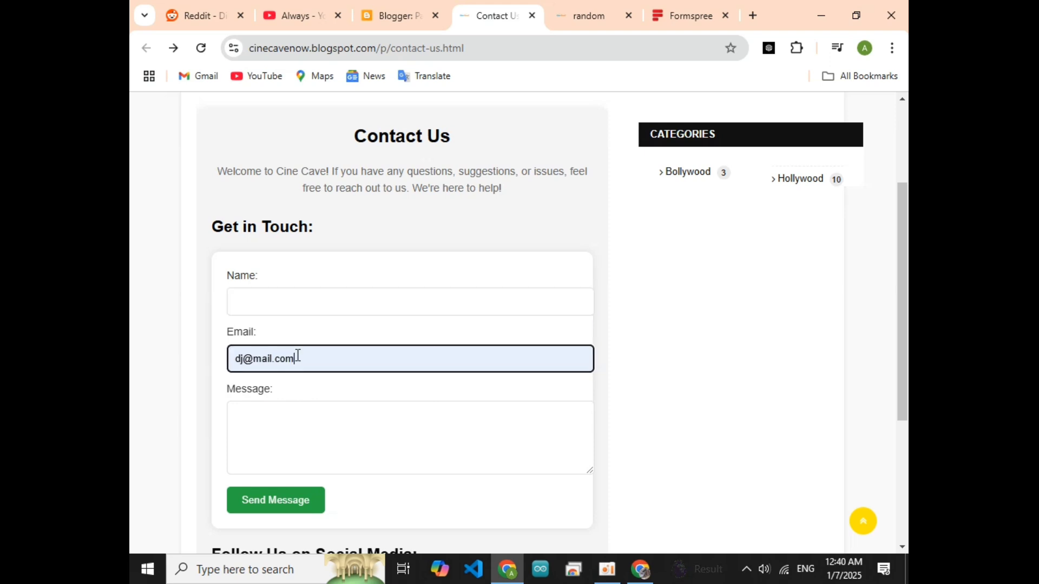
{"action": "key", "text": "BackSpace"}
{"action": "key", "text": "BackSpace"}
{"action": "key", "text": "BackSpace"}
{"action": "key", "text": "BackSpace"}
{"action": "key", "text": "BackSpace"}
{"action": "key", "text": "BackSpace"}
{"action": "key", "text": "BackSpace"}
{"action": "key", "text": "BackSpace"}
{"action": "key", "text": "BackSpace"}
{"action": "key", "text": "BackSpace"}
{"action": "key", "text": "BackSpace"}
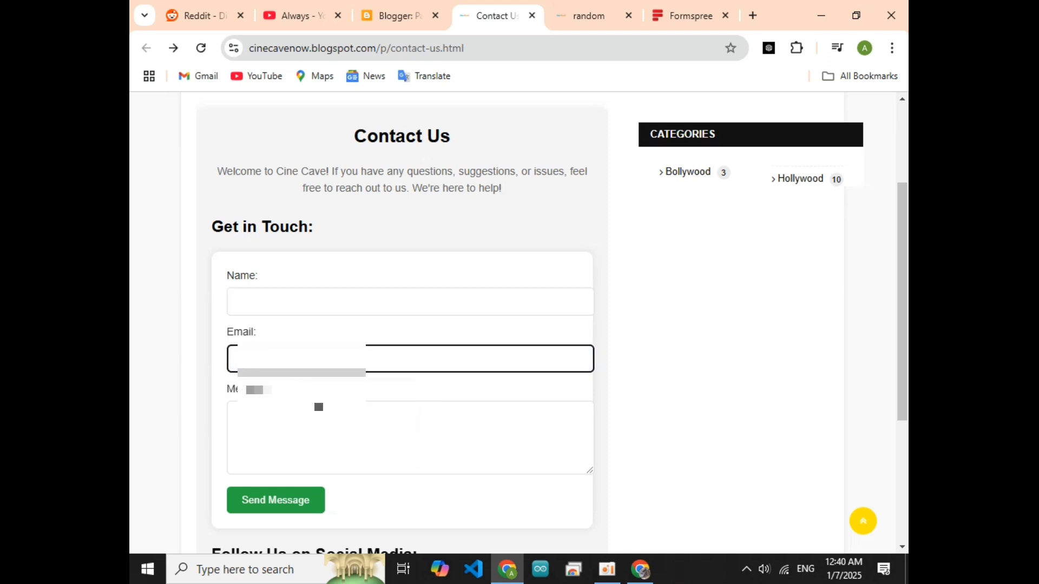
Look over the emptied contact page, then fill in the sender's name and email from the saved suggestions.
{"action": "scroll", "coordinate": [307, 330], "scroll_direction": "up", "scroll_amount": 3}
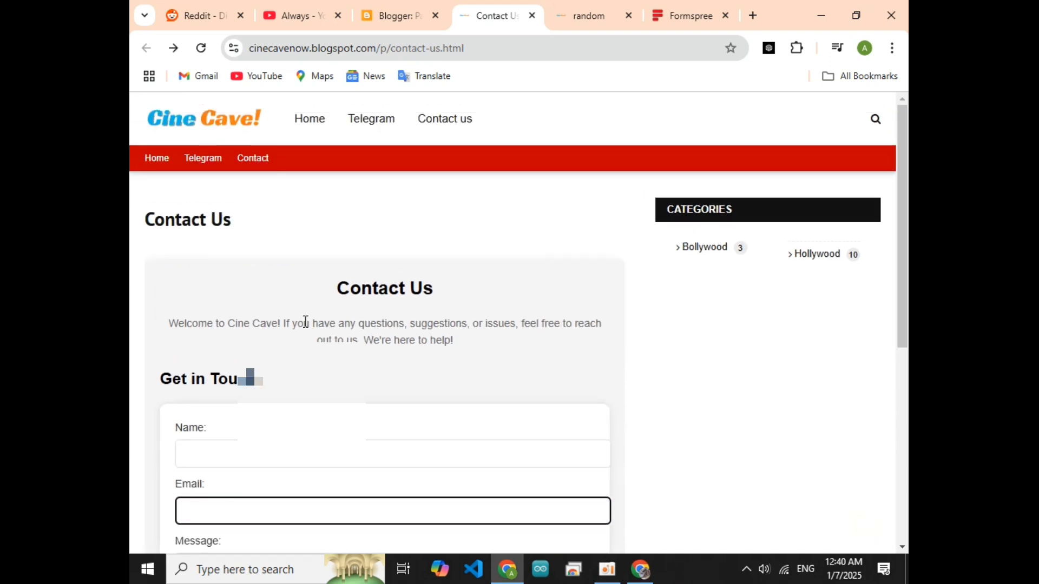
{"action": "scroll", "coordinate": [306, 322], "scroll_direction": "down", "scroll_amount": 5}
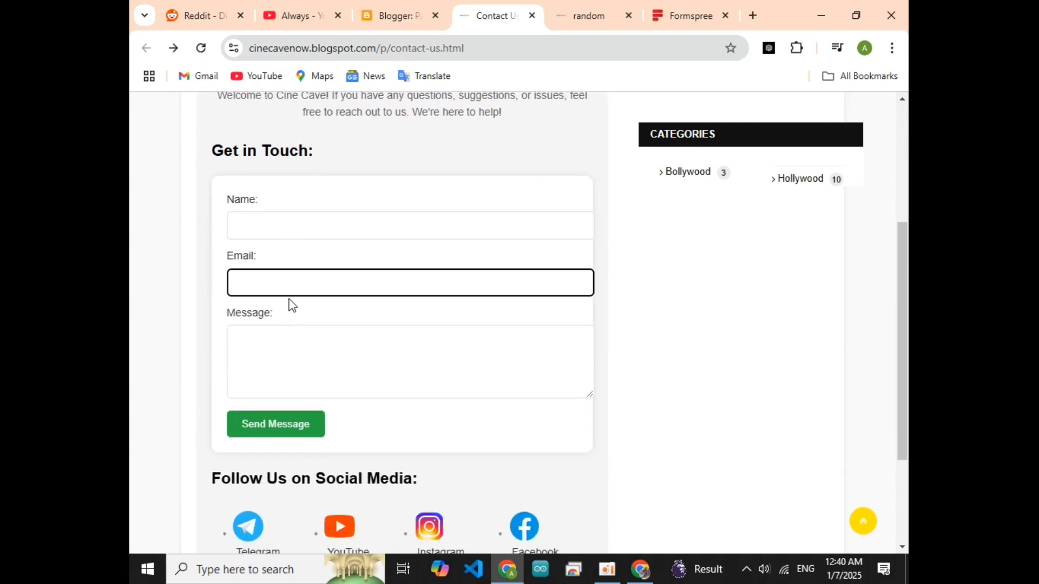
{"action": "scroll", "coordinate": [230, 360], "scroll_direction": "down", "scroll_amount": 3}
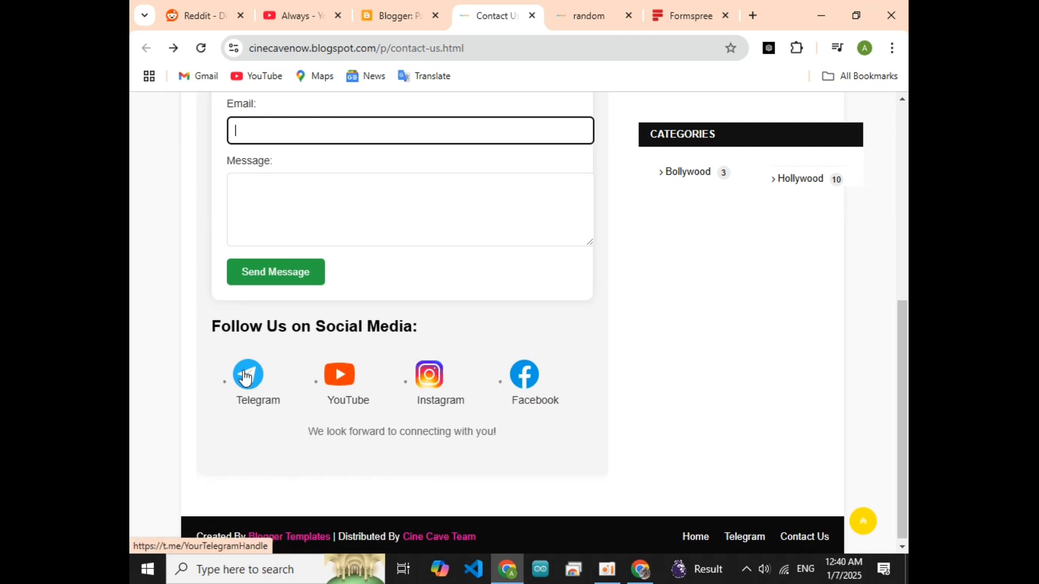
{"action": "scroll", "coordinate": [245, 377], "scroll_direction": "up", "scroll_amount": 7}
{"action": "scroll", "coordinate": [267, 427], "scroll_direction": "down", "scroll_amount": 1}
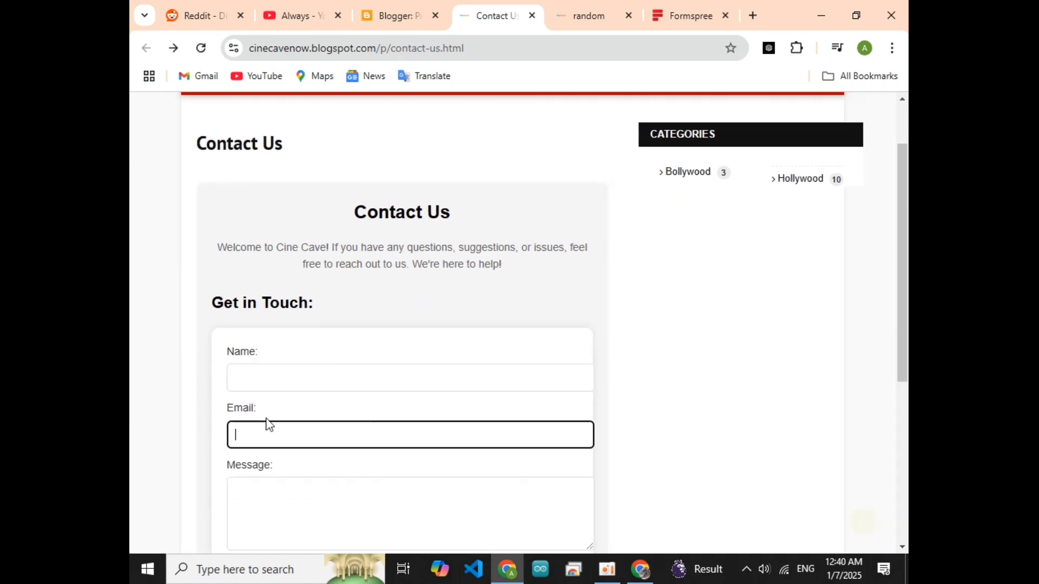
{"action": "left_click", "coordinate": [271, 378]}
{"action": "left_click", "coordinate": [329, 413]}
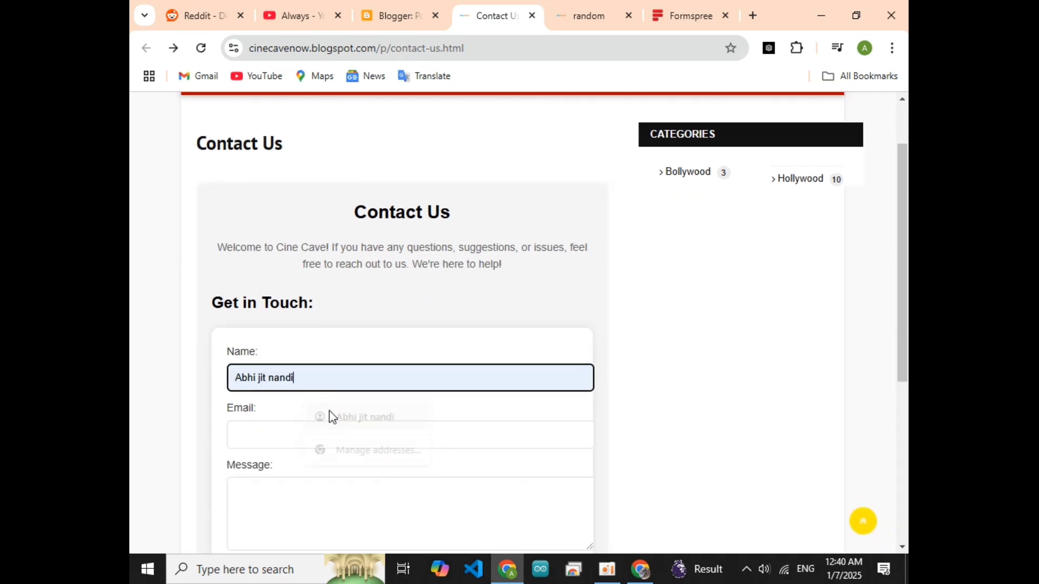
{"action": "left_click", "coordinate": [307, 424]}
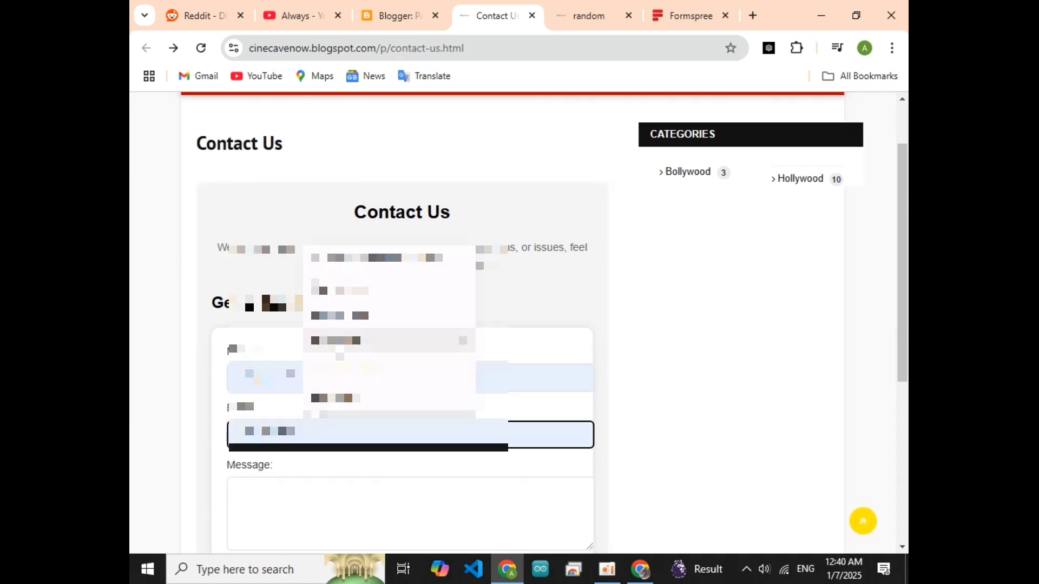
{"action": "left_click", "coordinate": [348, 291]}
Enter the message BDFBA in the contact form and send it.
{"action": "scroll", "coordinate": [326, 463], "scroll_direction": "down", "scroll_amount": 2}
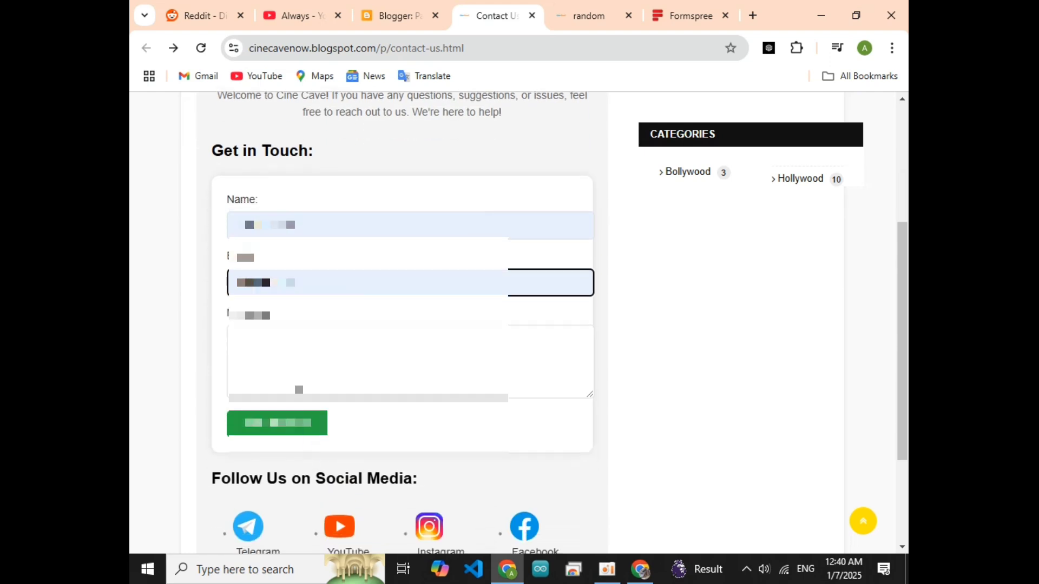
{"action": "left_click", "coordinate": [300, 367]}
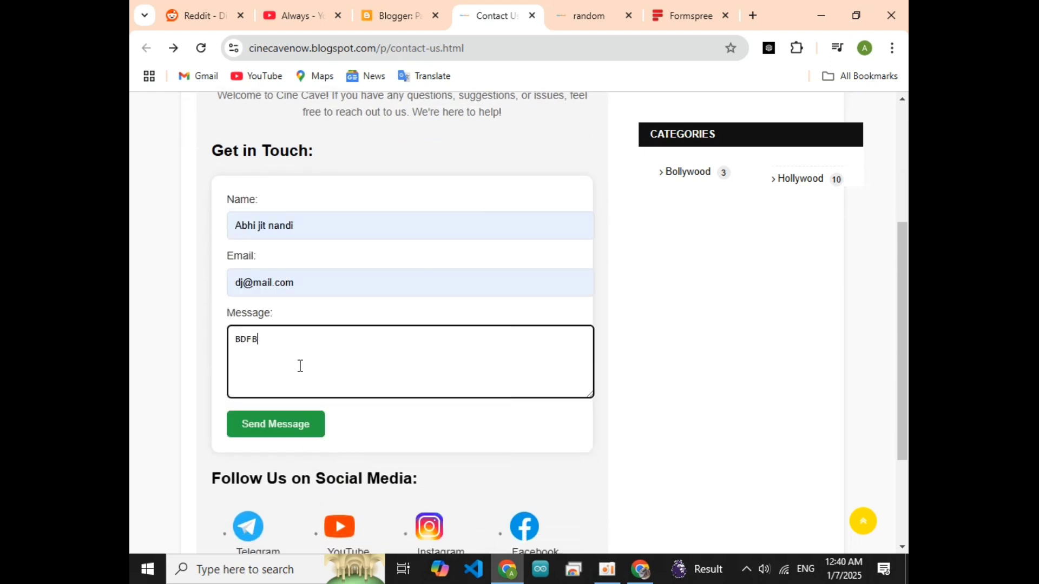
{"action": "left_click", "coordinate": [309, 426]}
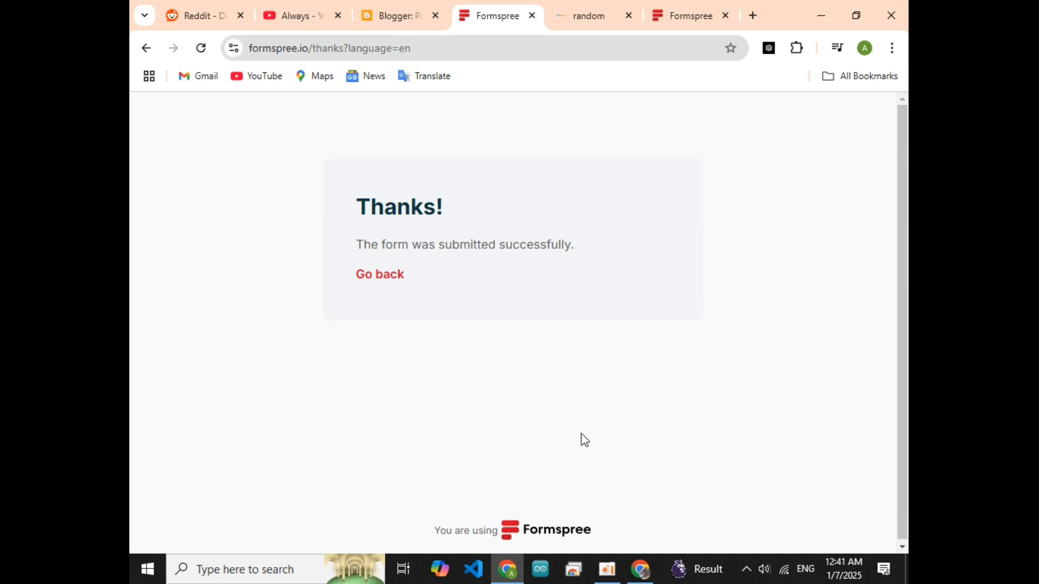
Switch to Gmail, check the form data in the latest Formspree submission email from Cine Cave, and return to the inbox.
{"action": "left_click", "coordinate": [640, 568]}
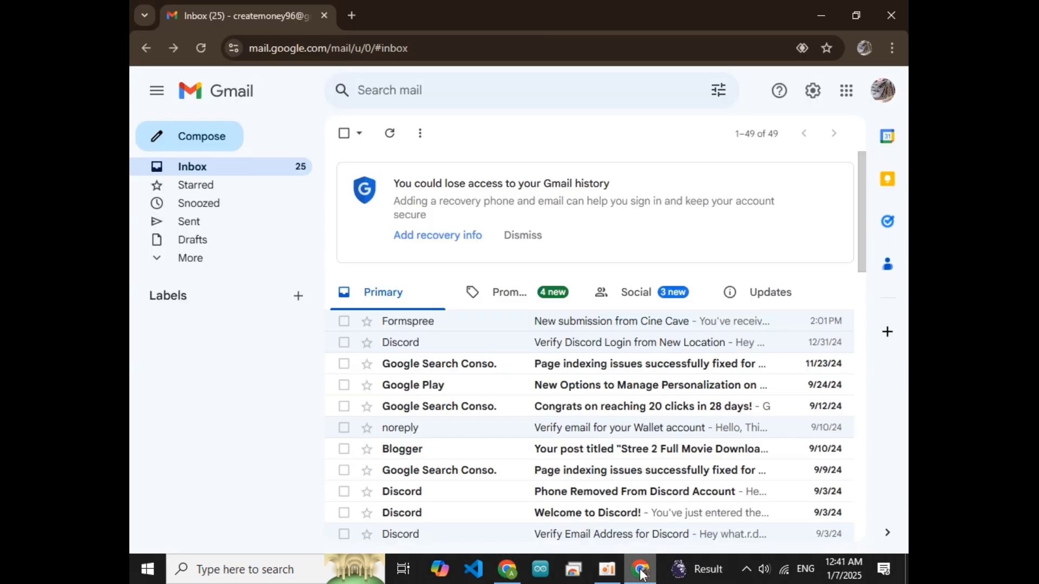
{"action": "left_click", "coordinate": [462, 323]}
{"action": "scroll", "coordinate": [492, 475], "scroll_direction": "down", "scroll_amount": 2}
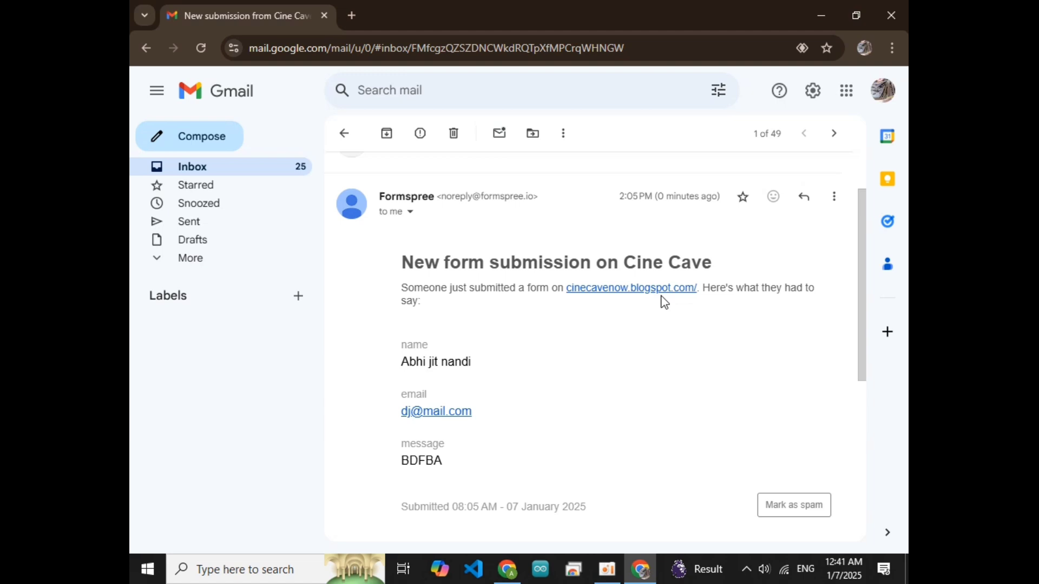
{"action": "scroll", "coordinate": [583, 325], "scroll_direction": "up", "scroll_amount": 3}
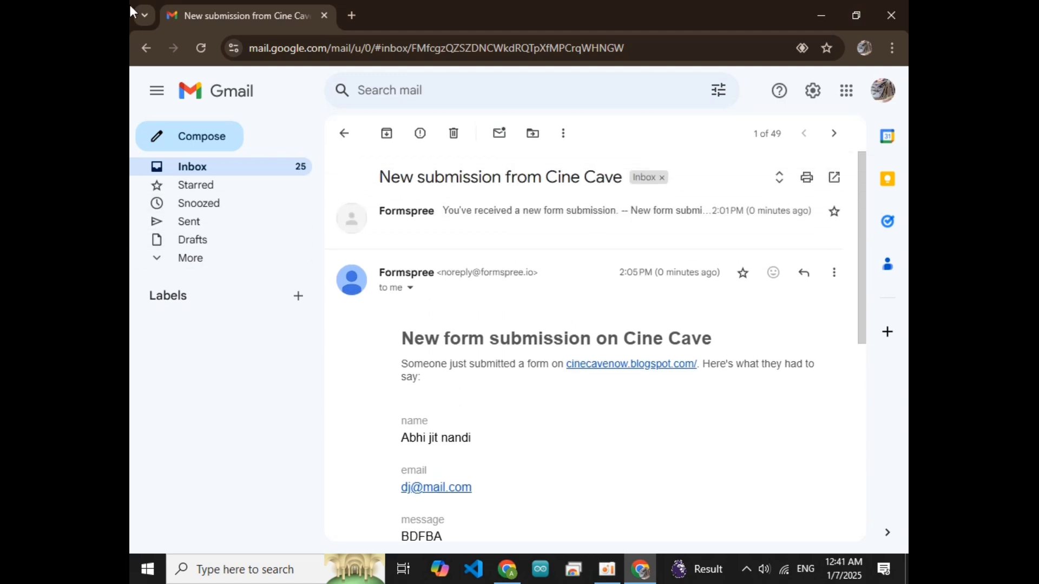
{"action": "left_click", "coordinate": [132, 48]}
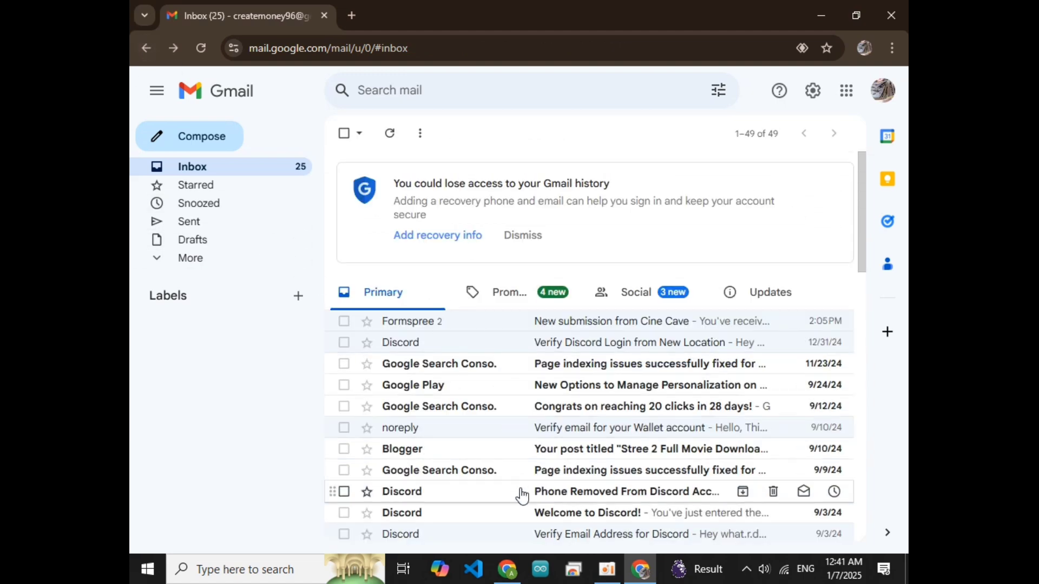
Switch back to Blogger and change the active blog to "random".
{"action": "left_click", "coordinate": [506, 570]}
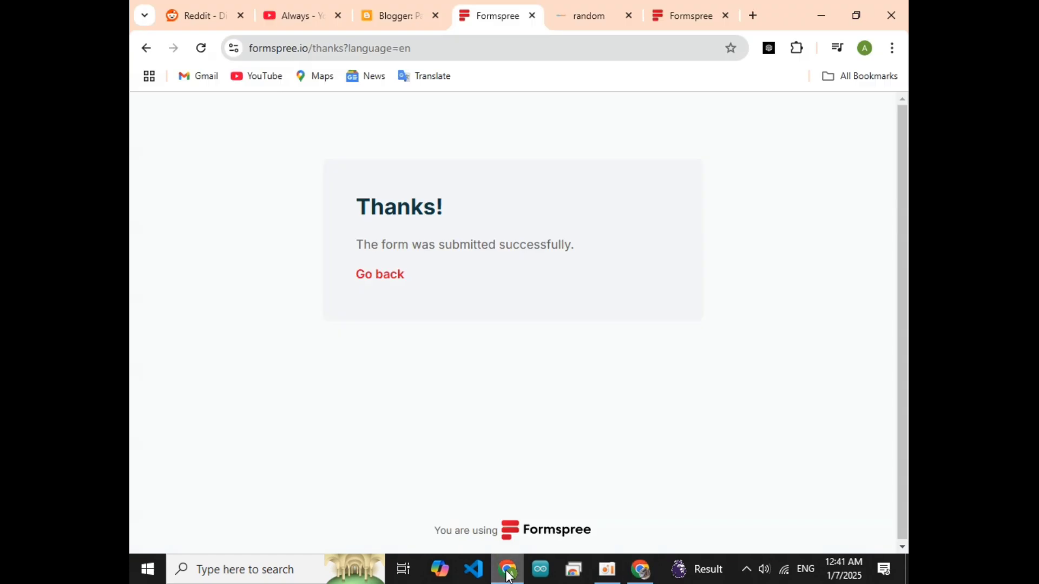
{"action": "left_click", "coordinate": [401, 12]}
{"action": "scroll", "coordinate": [287, 342], "scroll_direction": "up", "scroll_amount": 3}
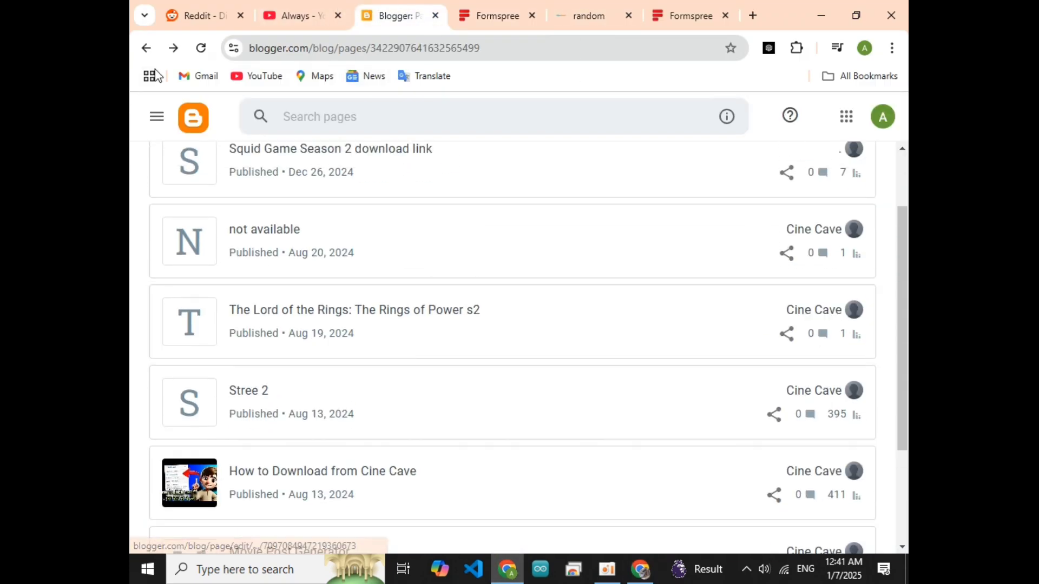
{"action": "left_click", "coordinate": [157, 117]}
{"action": "left_click", "coordinate": [179, 179]}
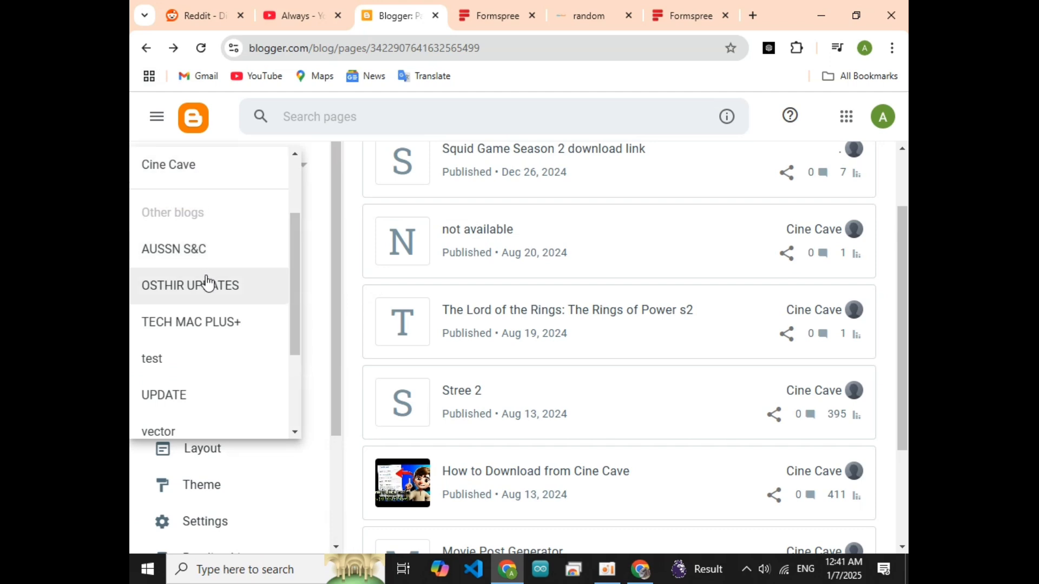
{"action": "scroll", "coordinate": [208, 279], "scroll_direction": "up", "scroll_amount": 2}
{"action": "left_click", "coordinate": [206, 249]}
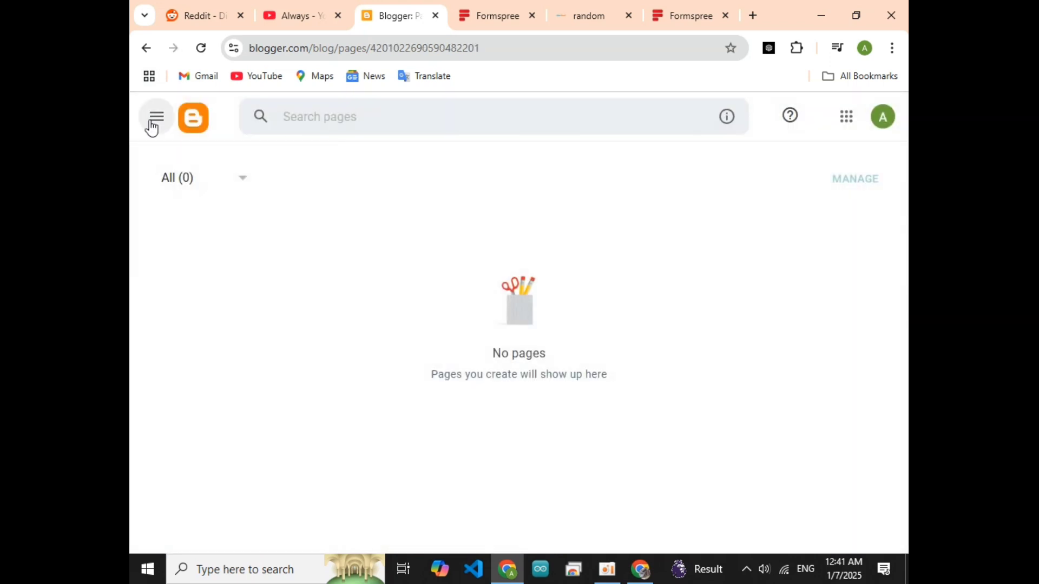
Create a new page in the random blog and paste the copied Contact Us page HTML into its editor.
{"action": "left_click", "coordinate": [152, 123]}
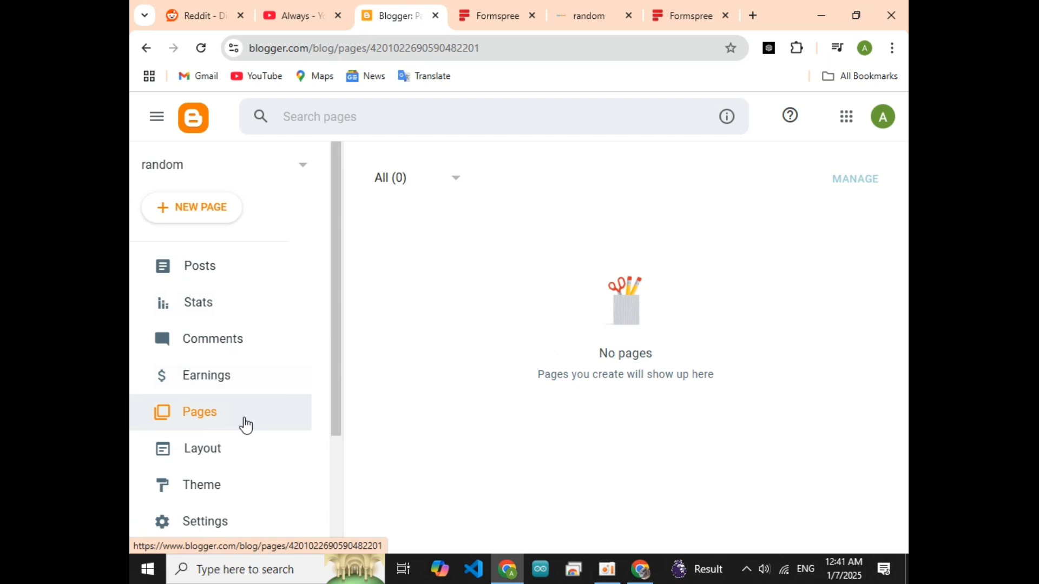
{"action": "left_click", "coordinate": [187, 210]}
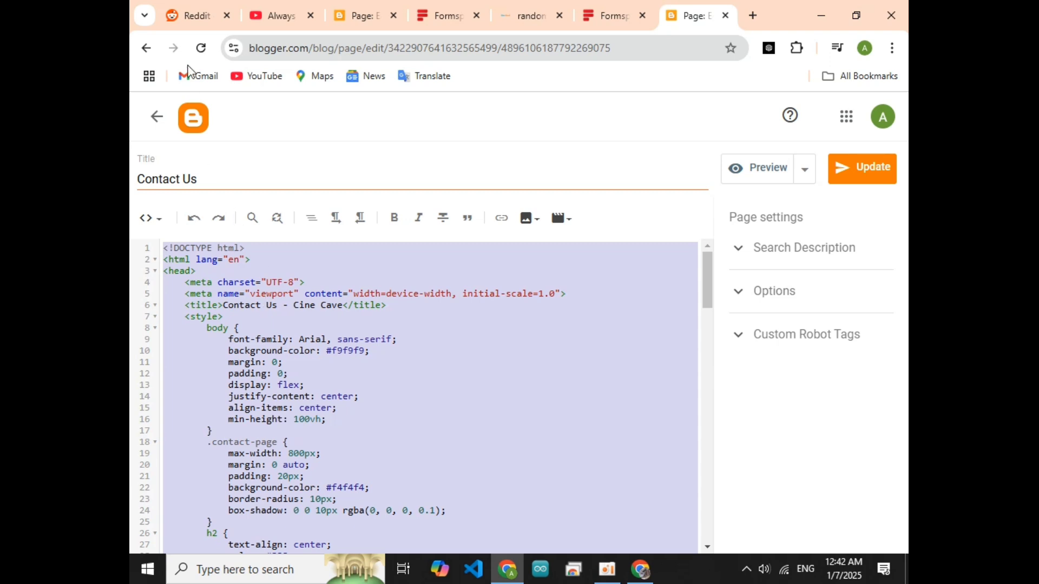
{"action": "left_click", "coordinate": [359, 13]}
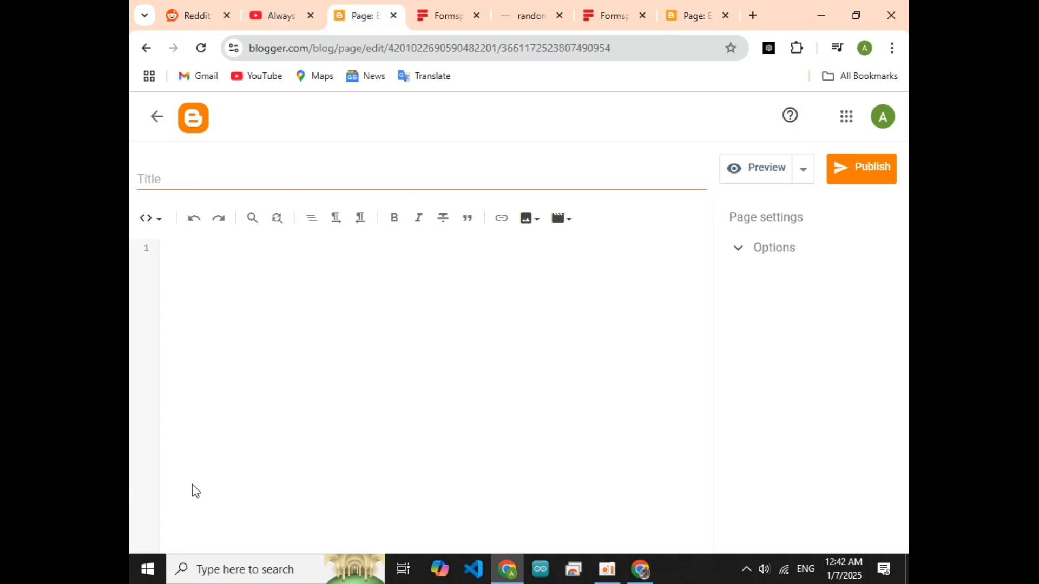
{"action": "left_click", "coordinate": [206, 269]}
{"action": "key", "text": "ctrl+v"}
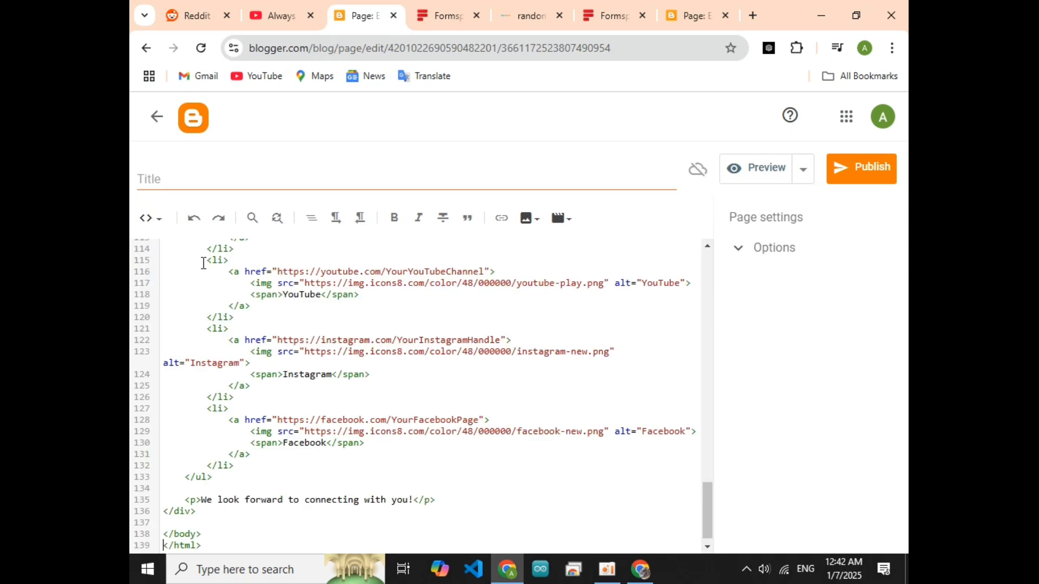
Title the new Blogger page "Contact US".
{"action": "scroll", "coordinate": [228, 308], "scroll_direction": "up", "scroll_amount": 15}
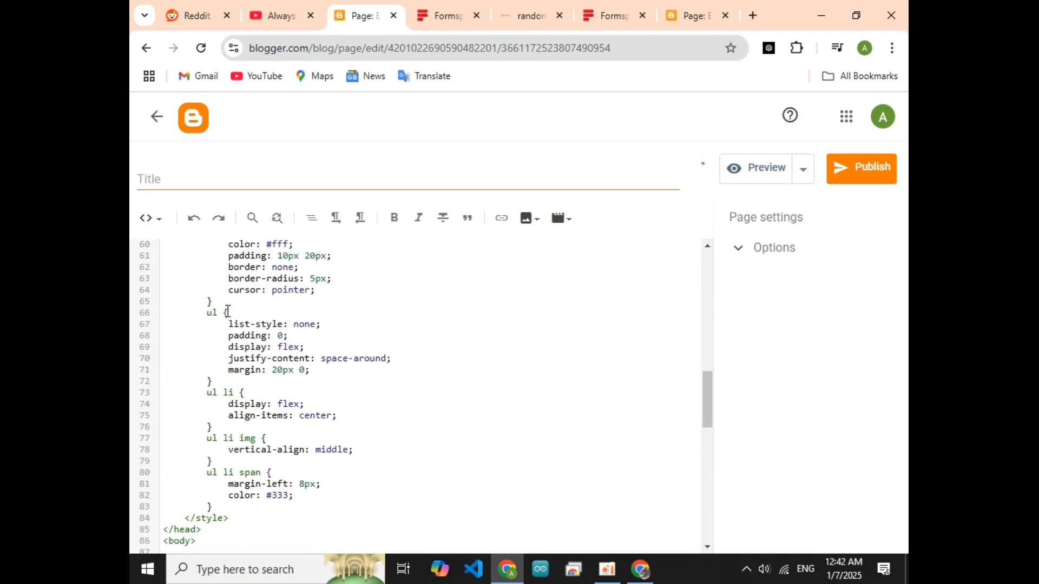
{"action": "scroll", "coordinate": [227, 311], "scroll_direction": "up", "scroll_amount": 7}
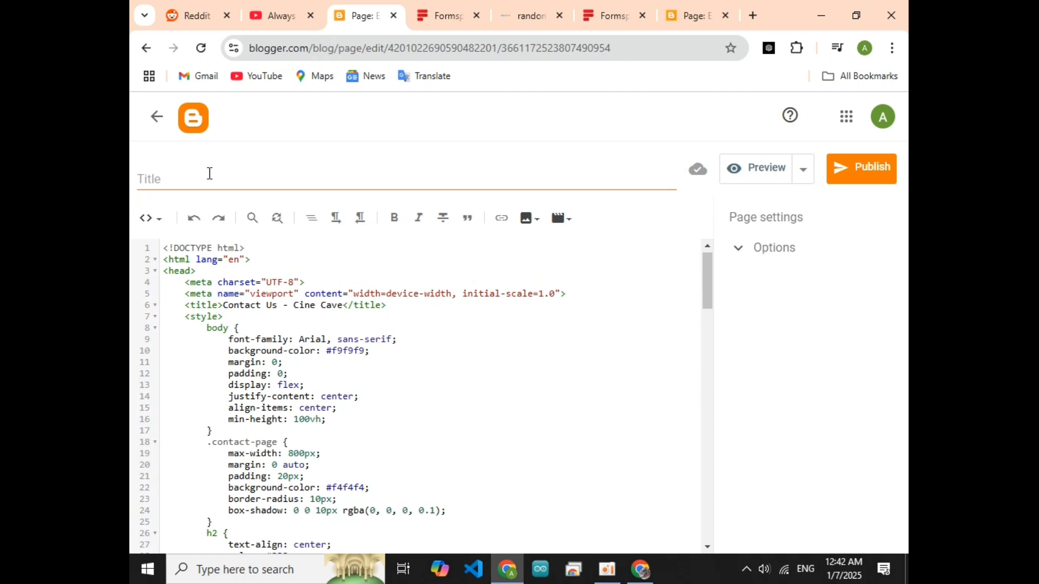
{"action": "left_click", "coordinate": [210, 173]}
{"action": "type", "text": "Contact US"}
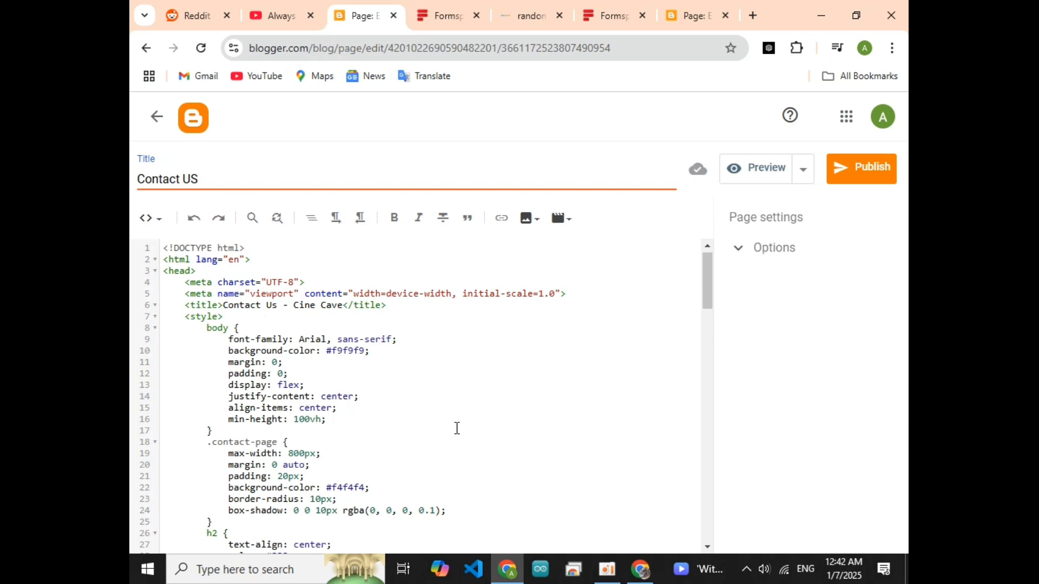
Switch to Formspree and open the account registration form from its home page.
{"action": "scroll", "coordinate": [419, 448], "scroll_direction": "down", "scroll_amount": 8}
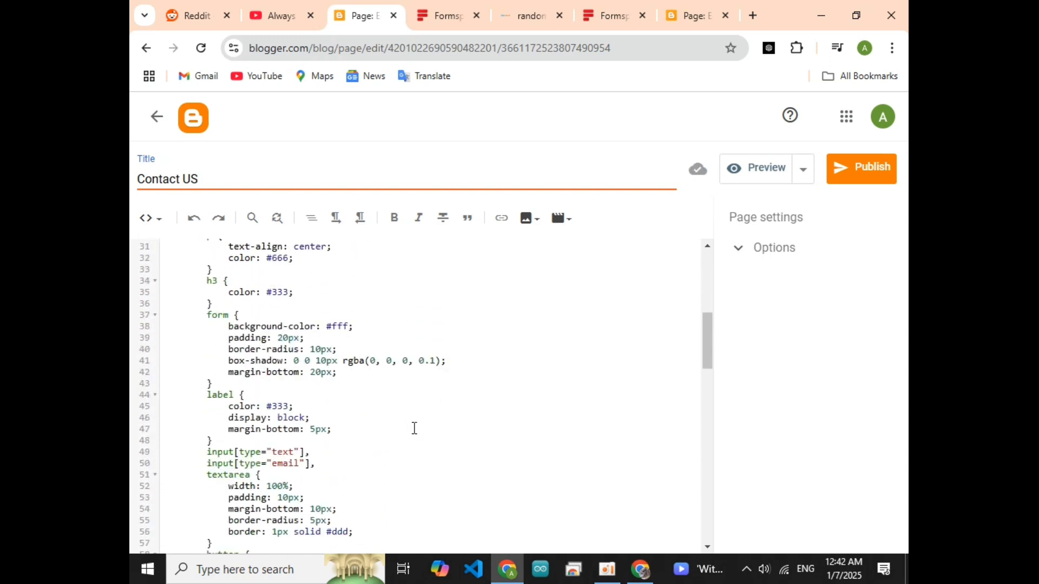
{"action": "left_click", "coordinate": [608, 4]}
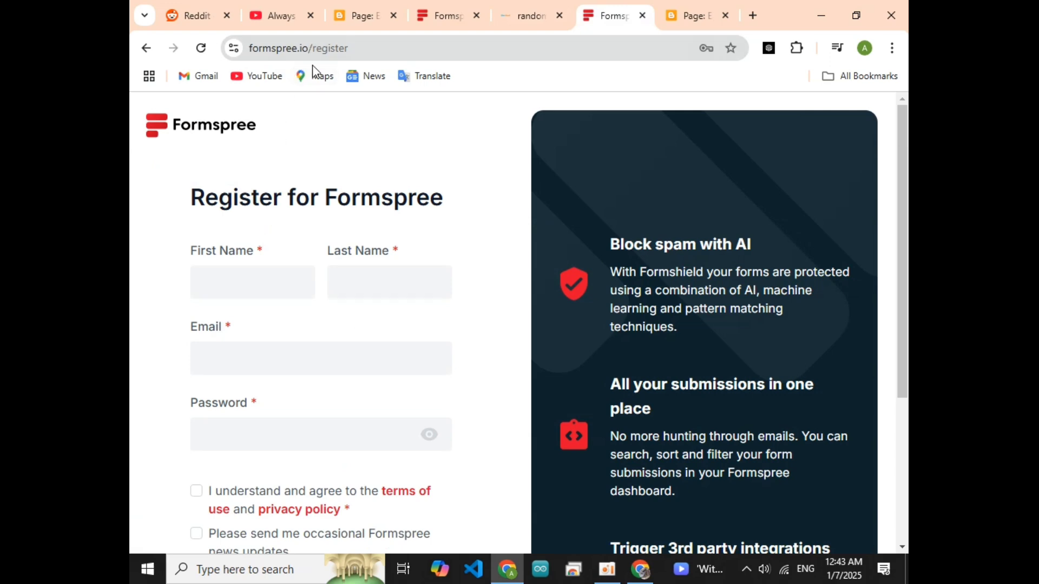
{"action": "left_click", "coordinate": [239, 140]}
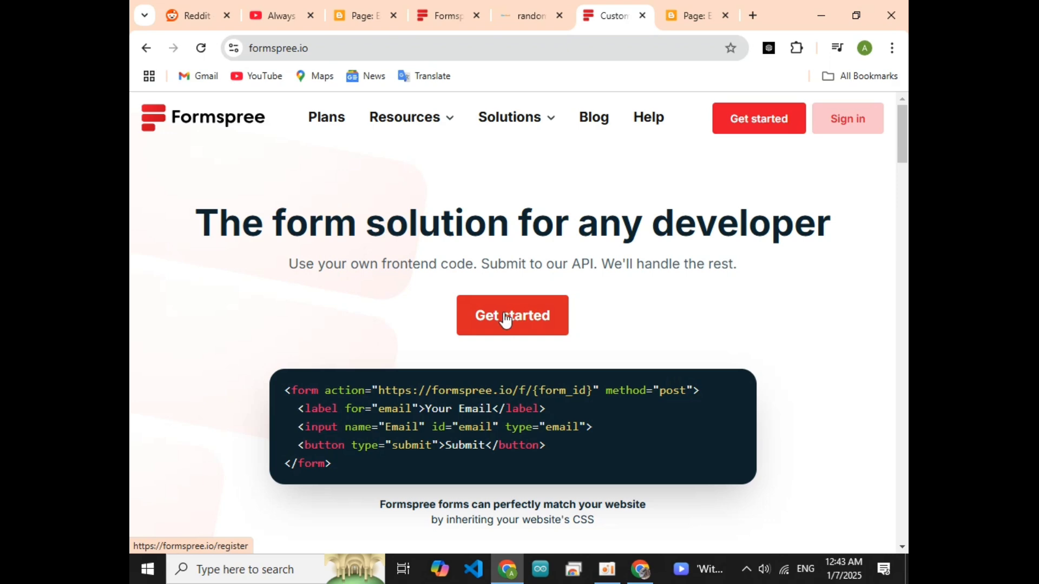
{"action": "left_click", "coordinate": [506, 319]}
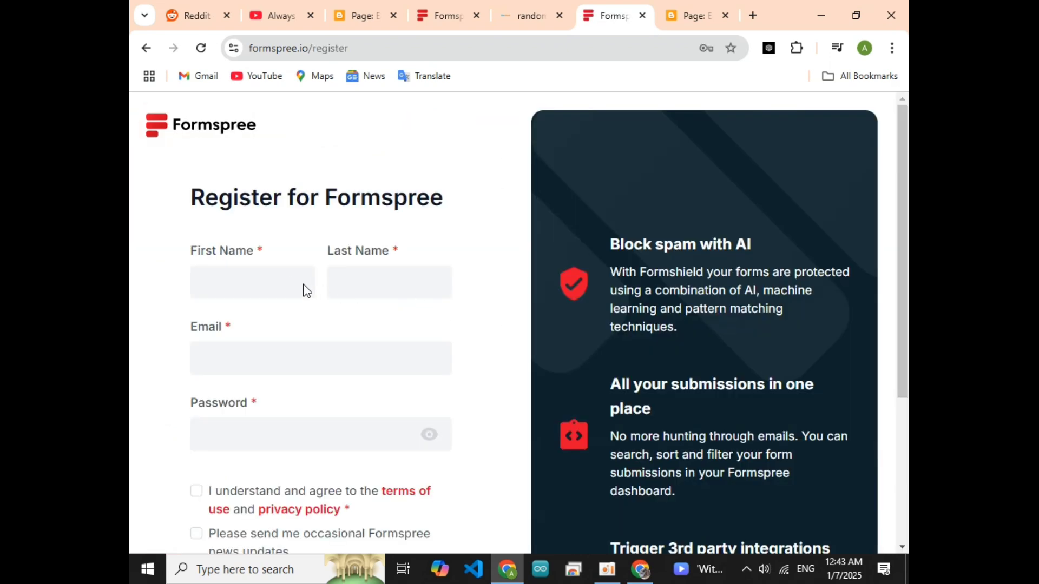
Fill in the first name and last name fields of the Formspree registration form.
{"action": "left_click", "coordinate": [282, 284]}
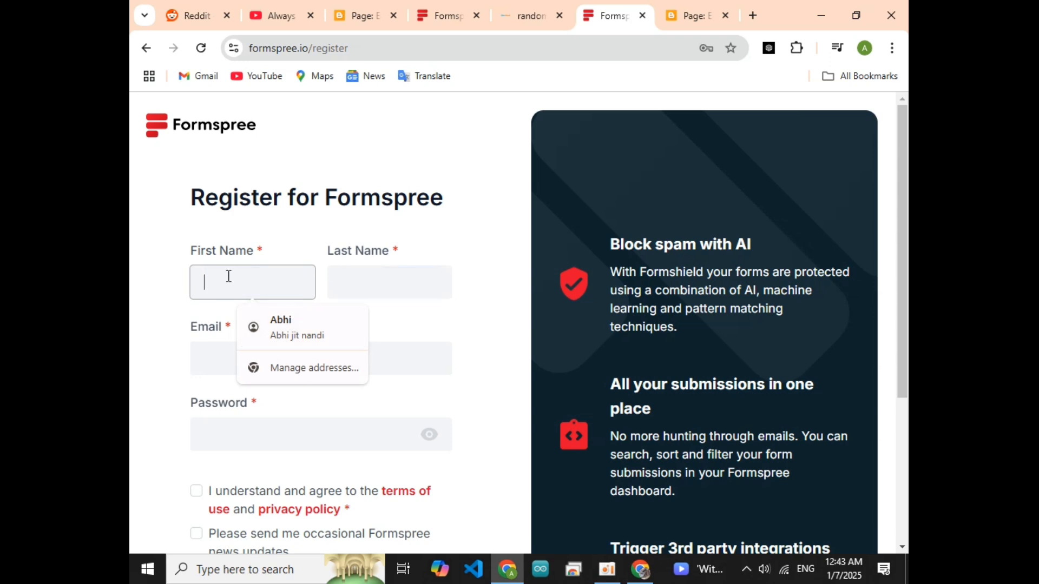
{"action": "type", "text": "RA"}
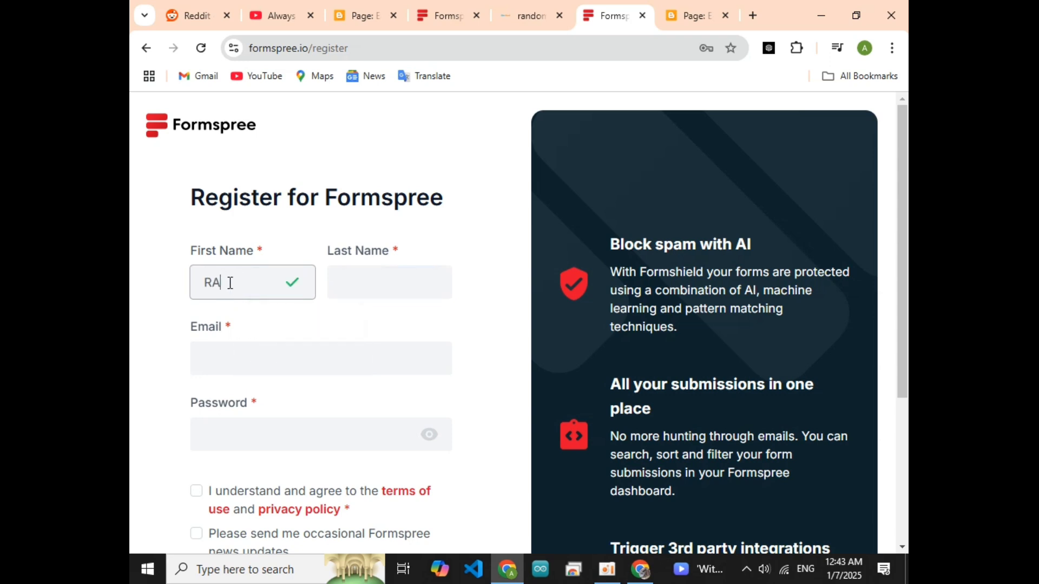
{"action": "type", "text": "ND9OM"}
{"action": "left_click", "coordinate": [341, 279]}
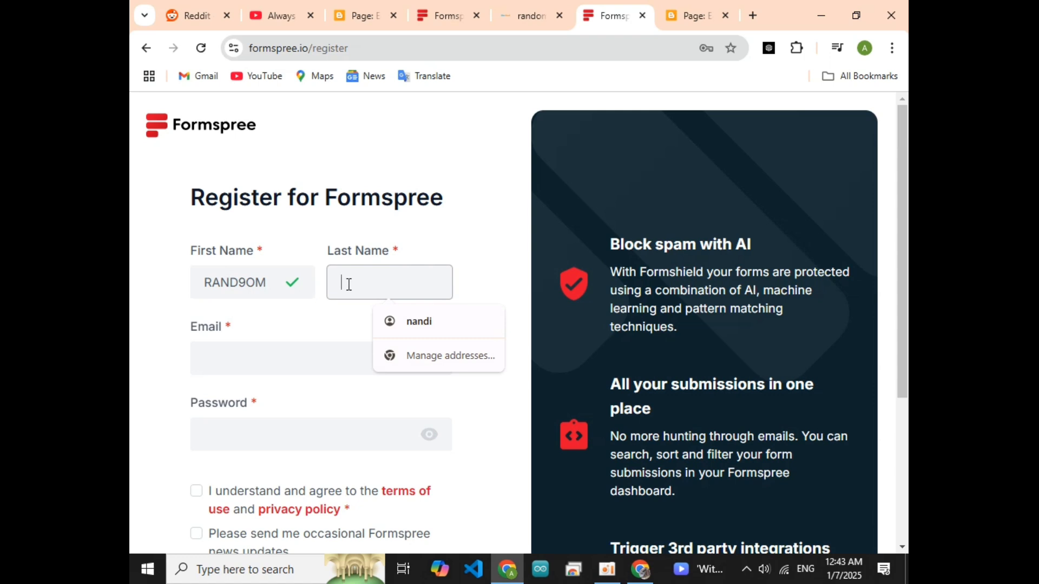
{"action": "type", "text": "DJ"}
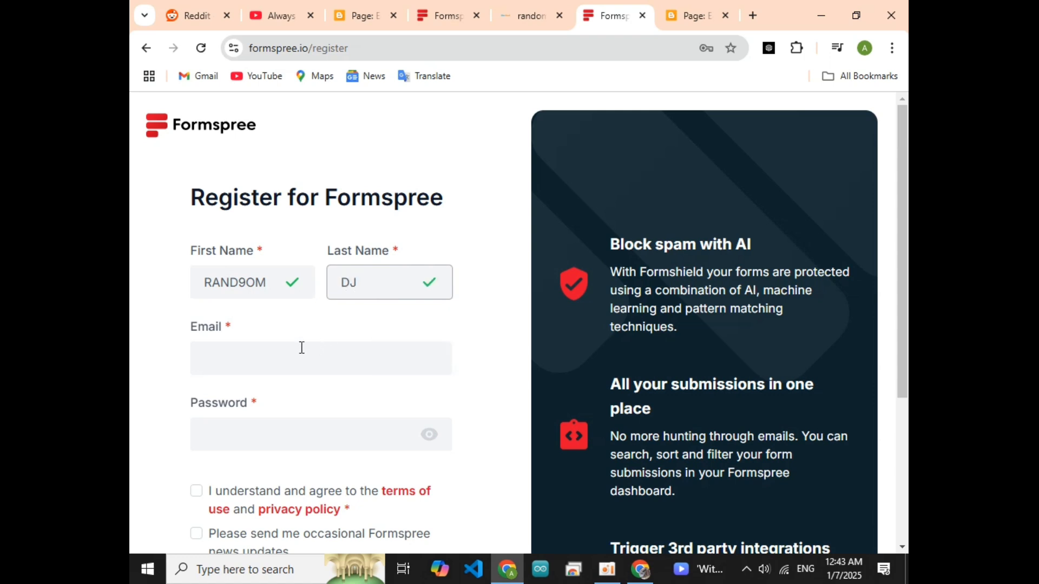
Fill in the registration form's email address and account password with saved entries.
{"action": "left_click", "coordinate": [301, 347]}
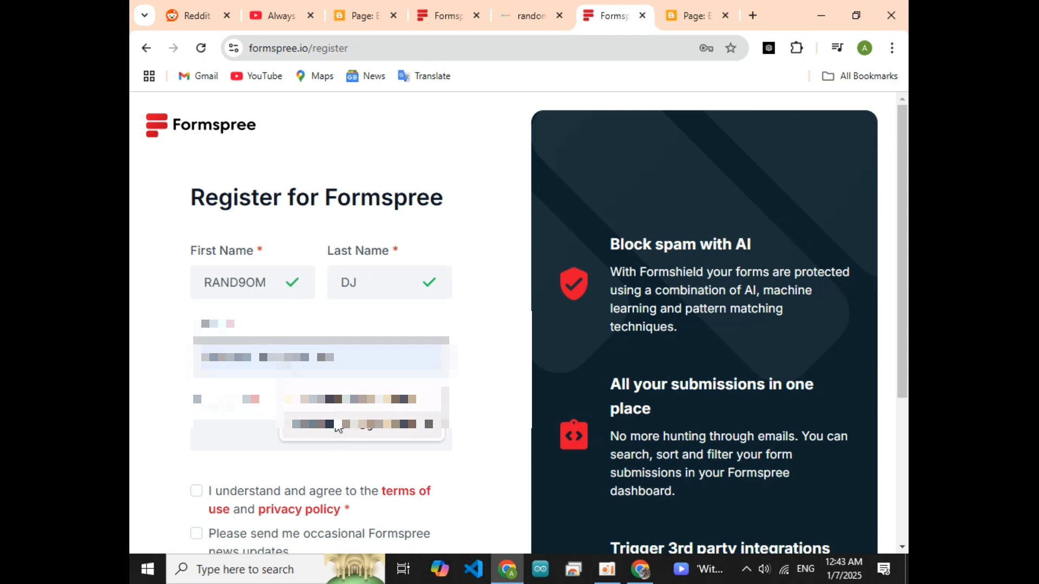
{"action": "left_click", "coordinate": [339, 428]}
{"action": "left_click", "coordinate": [339, 433]}
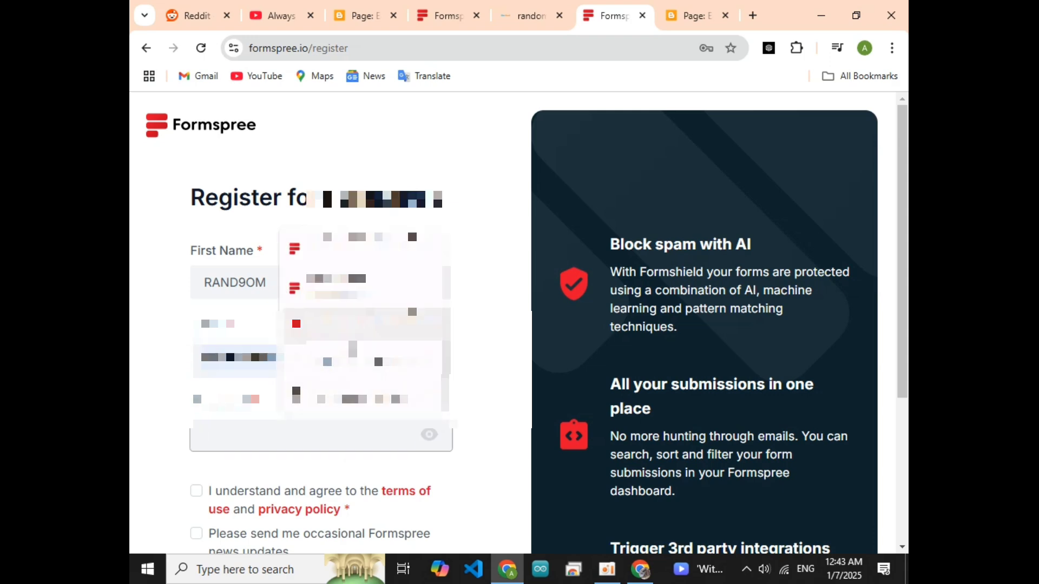
{"action": "left_click", "coordinate": [325, 287]}
Leave the registration form and sign in to the existing Formspree account instead.
{"action": "scroll", "coordinate": [195, 329], "scroll_direction": "down", "scroll_amount": 4}
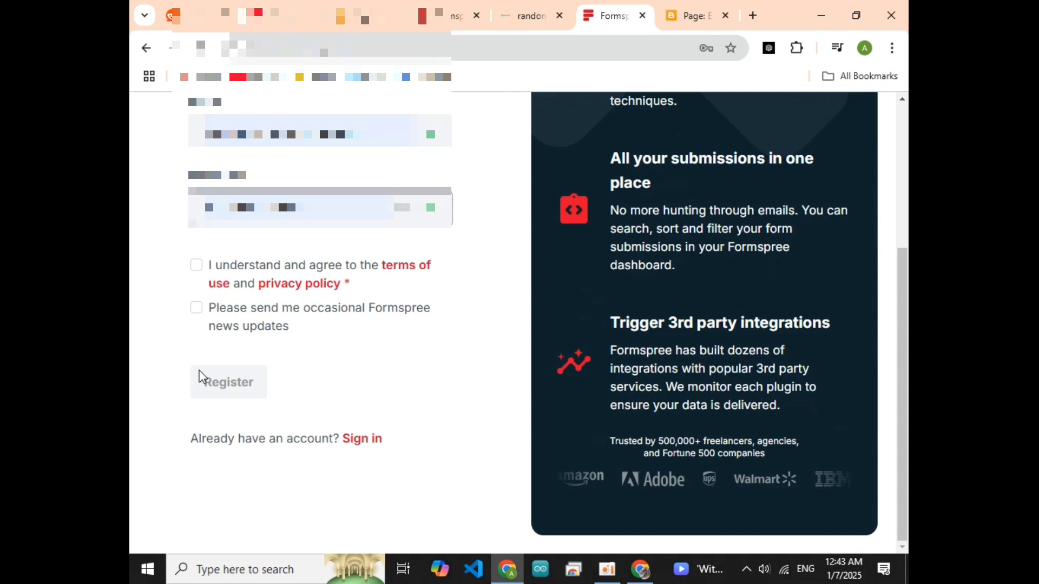
{"action": "left_click", "coordinate": [359, 441]}
{"action": "left_click", "coordinate": [453, 495]}
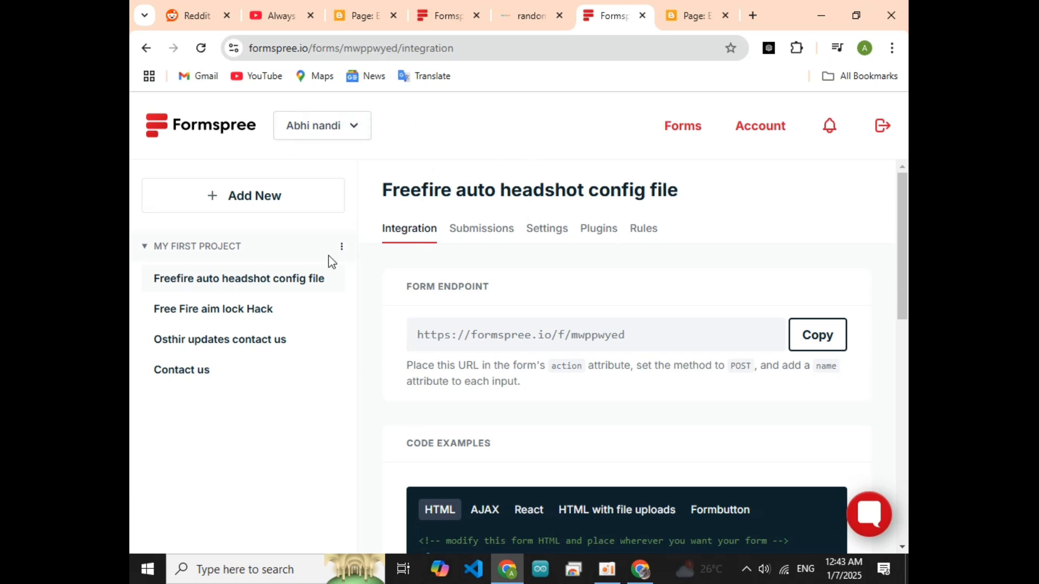
Create a new form named "CINECAVE CONTACT US" in My First Project.
{"action": "left_click", "coordinate": [289, 203]}
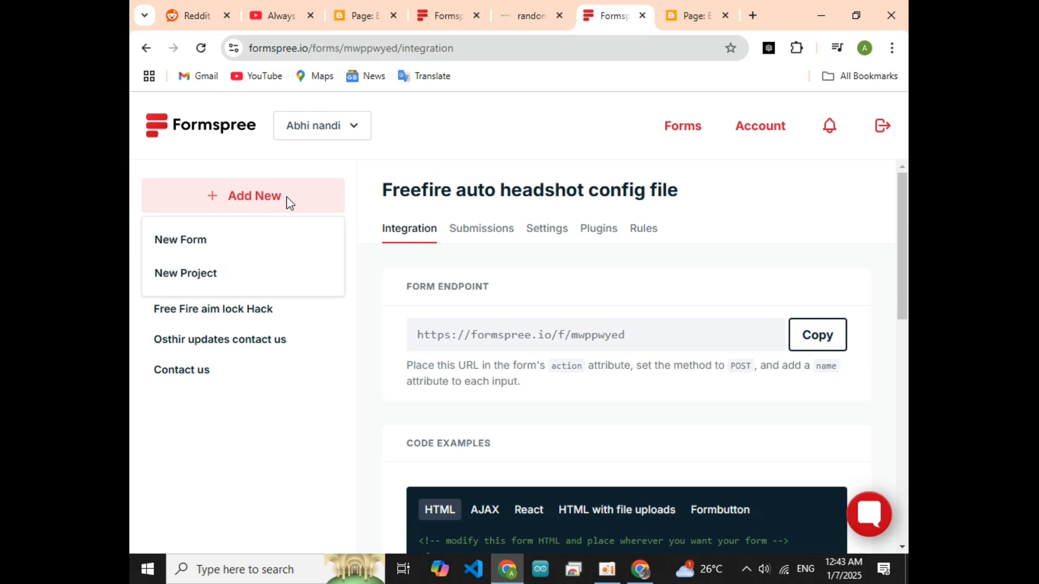
{"action": "left_click", "coordinate": [206, 242]}
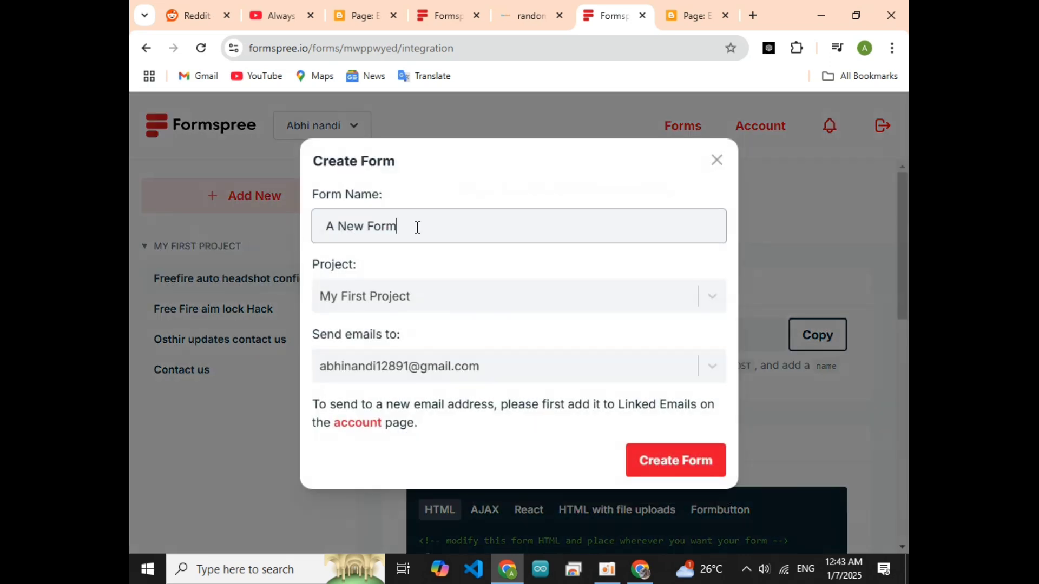
{"action": "key", "text": "BackSpace"}
{"action": "key", "text": "BackSpace"}
{"action": "key", "text": "BackSpace"}
{"action": "key", "text": "BackSpace"}
{"action": "key", "text": "BackSpace"}
{"action": "key", "text": "BackSpace"}
{"action": "key", "text": "BackSpace"}
{"action": "key", "text": "BackSpace"}
{"action": "key", "text": "BackSpace"}
{"action": "type", "text": "CINECAV"}
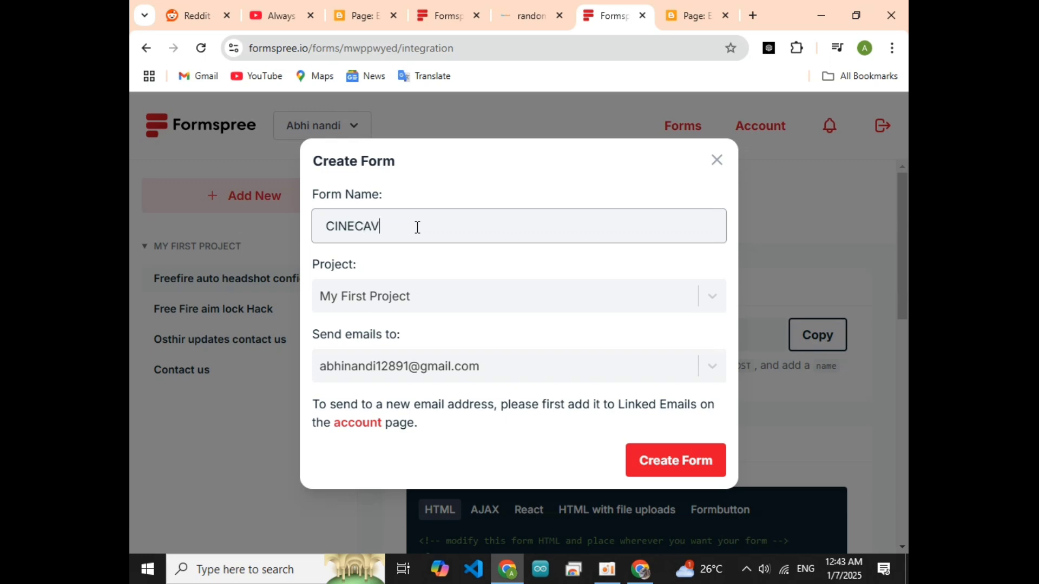
{"action": "type", "text": "E CONTACT US"}
{"action": "left_click", "coordinate": [686, 471]}
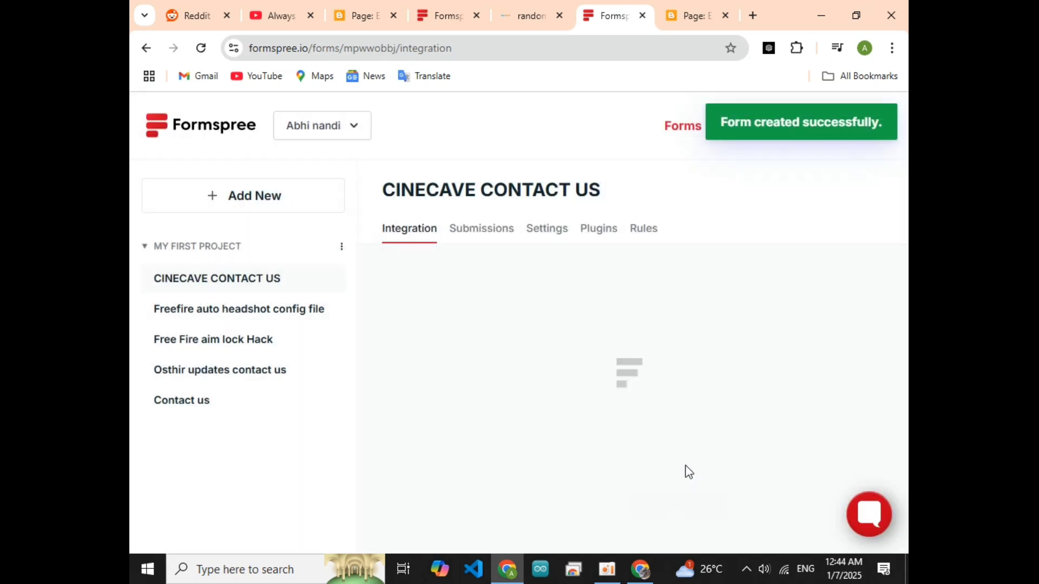
Copy the endpoint URL of the CINECAVE CONTACT US form.
{"action": "scroll", "coordinate": [608, 369], "scroll_direction": "down", "scroll_amount": 1}
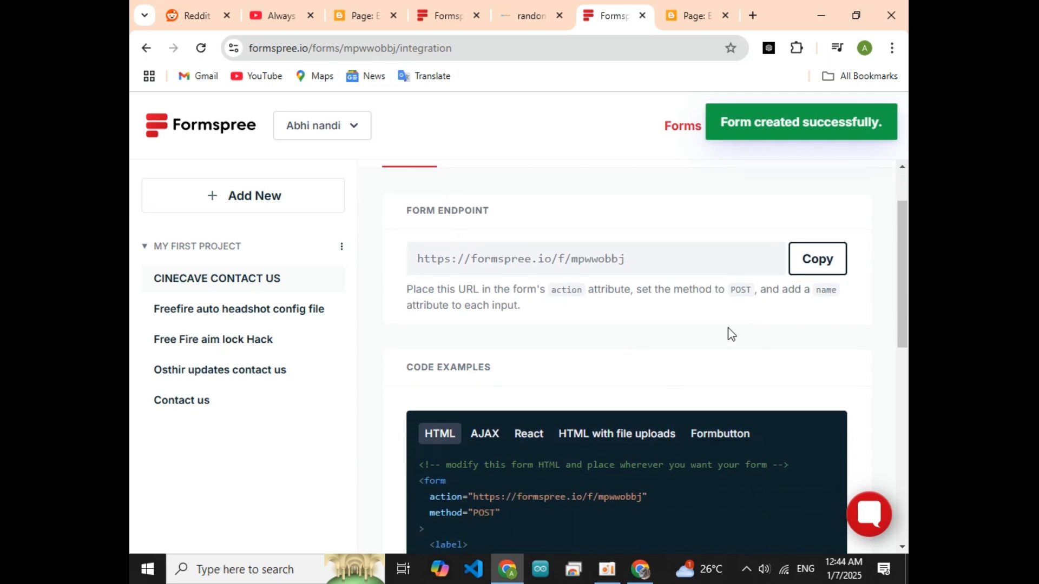
{"action": "left_click", "coordinate": [805, 262]}
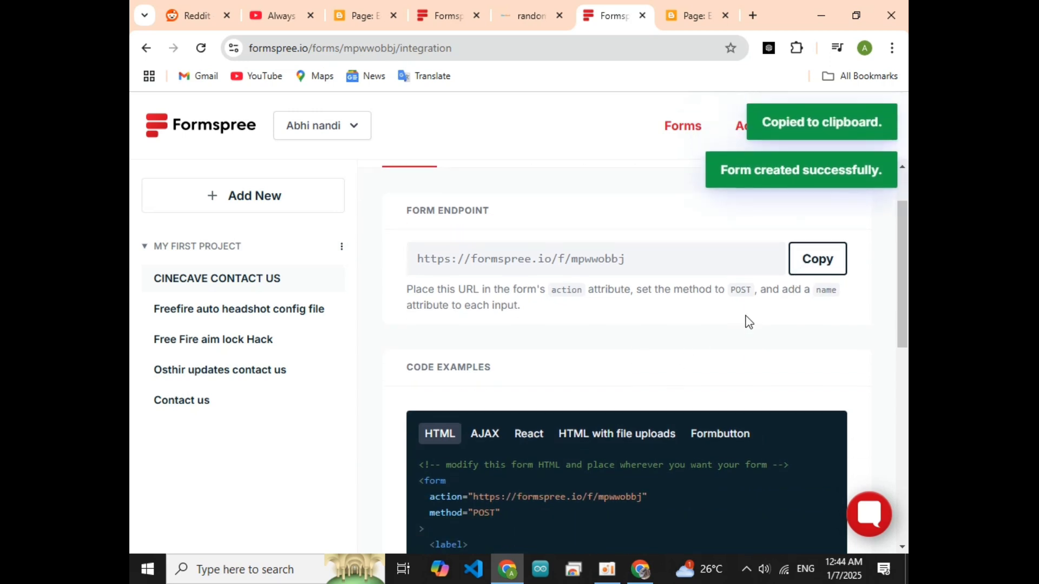
{"action": "left_click_drag", "start_coordinate": [416, 263], "coordinate": [687, 259]}
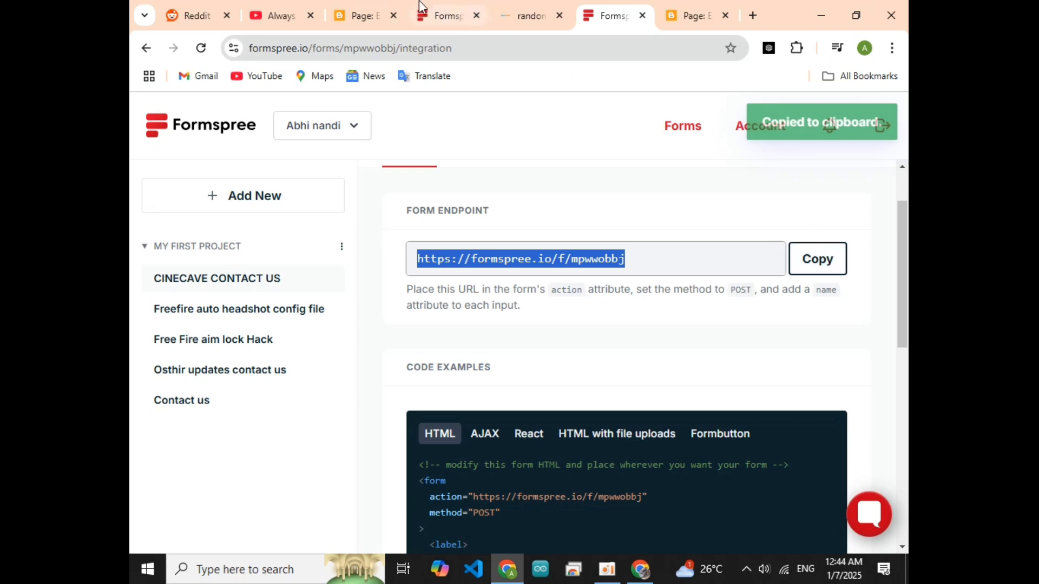
{"action": "left_click", "coordinate": [361, 15]}
{"action": "scroll", "coordinate": [308, 396], "scroll_direction": "down", "scroll_amount": 8}
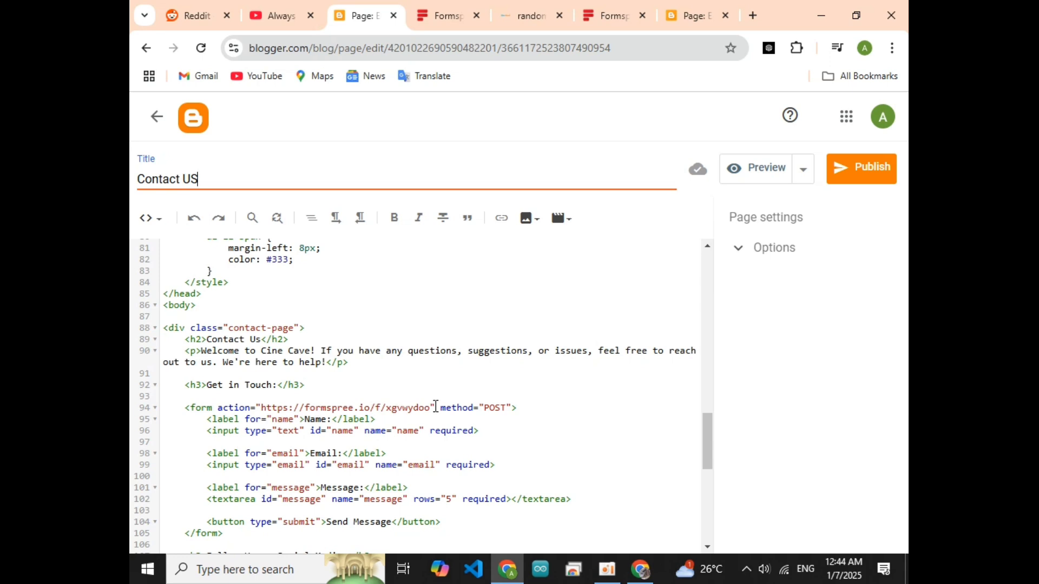
{"action": "left_click_drag", "start_coordinate": [430, 408], "coordinate": [269, 404]}
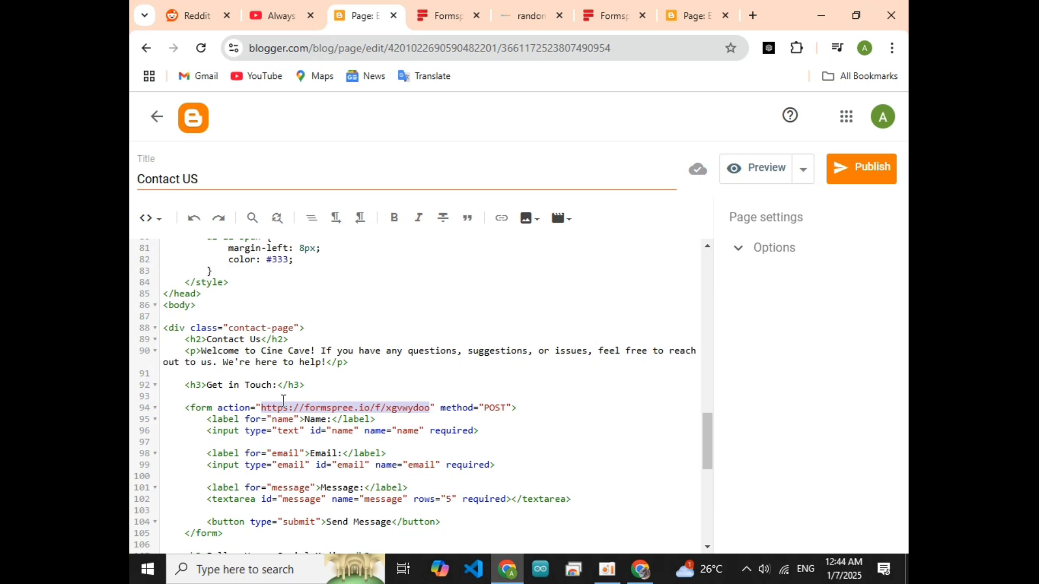
{"action": "key", "text": "ctrl+v"}
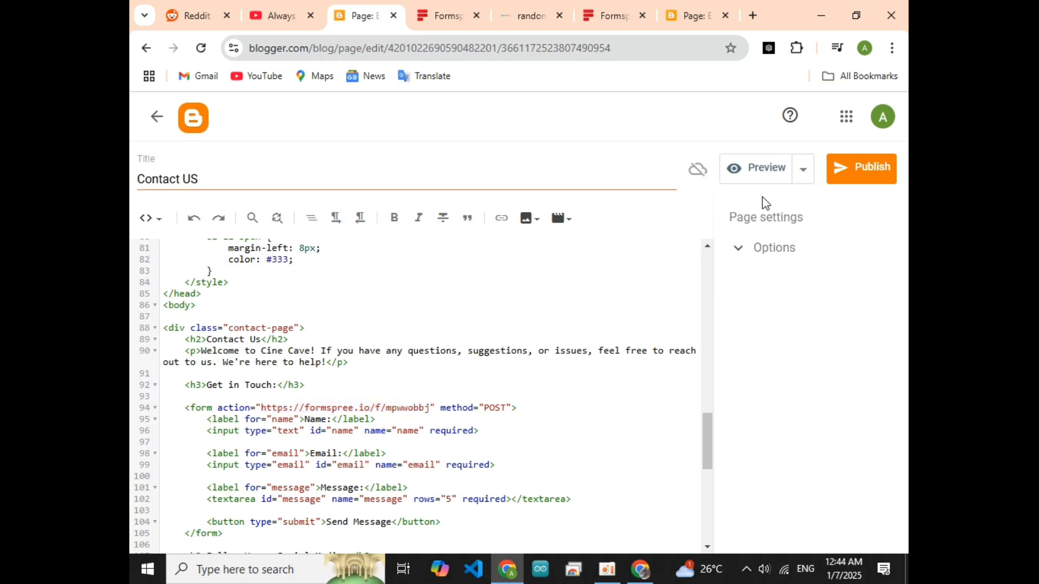
{"action": "left_click", "coordinate": [870, 171]}
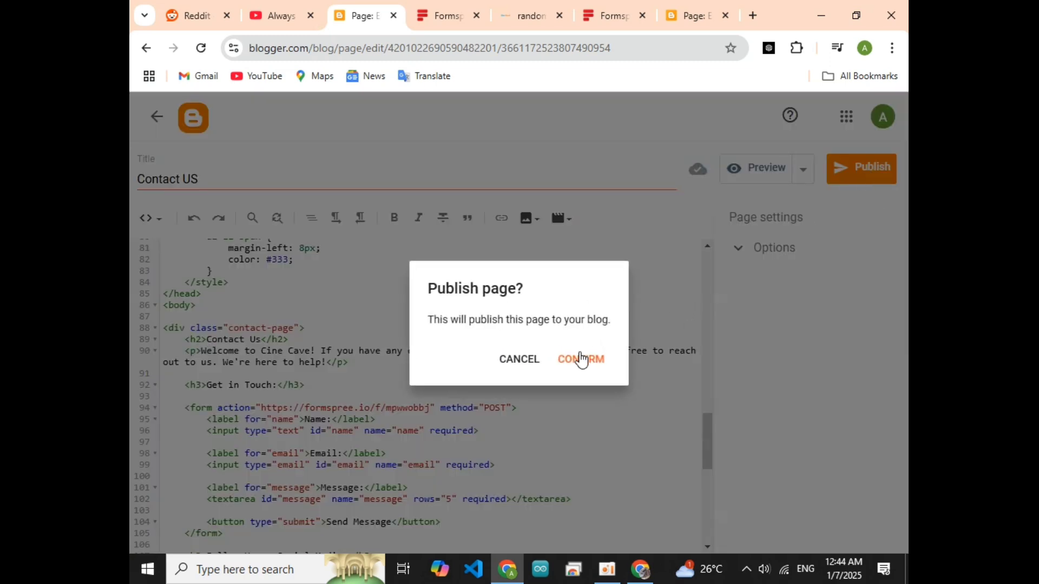
{"action": "left_click", "coordinate": [580, 359]}
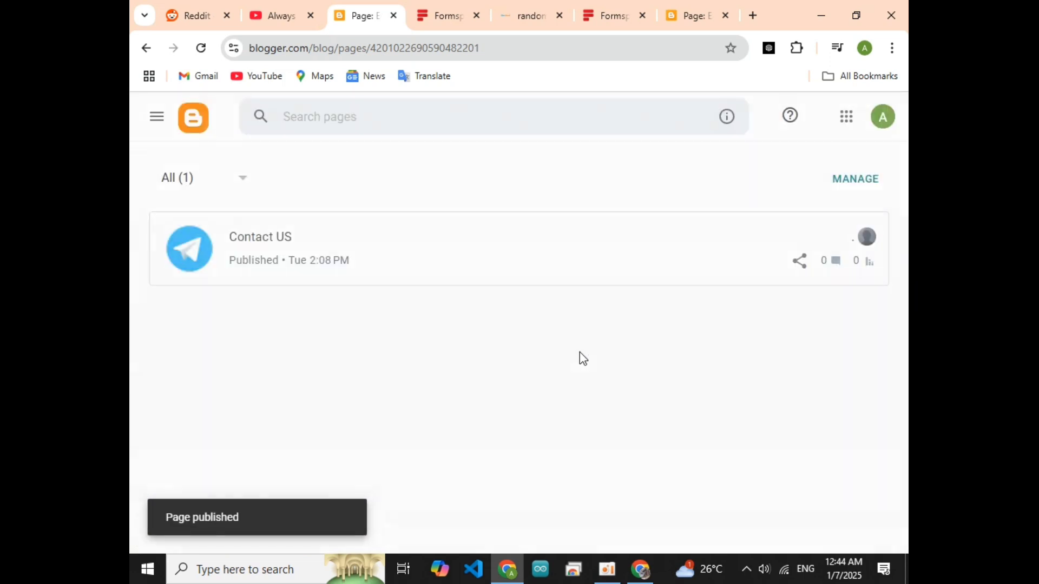
View the published Contact US page on the live blog and copy its web address.
{"action": "left_click", "coordinate": [834, 239]}
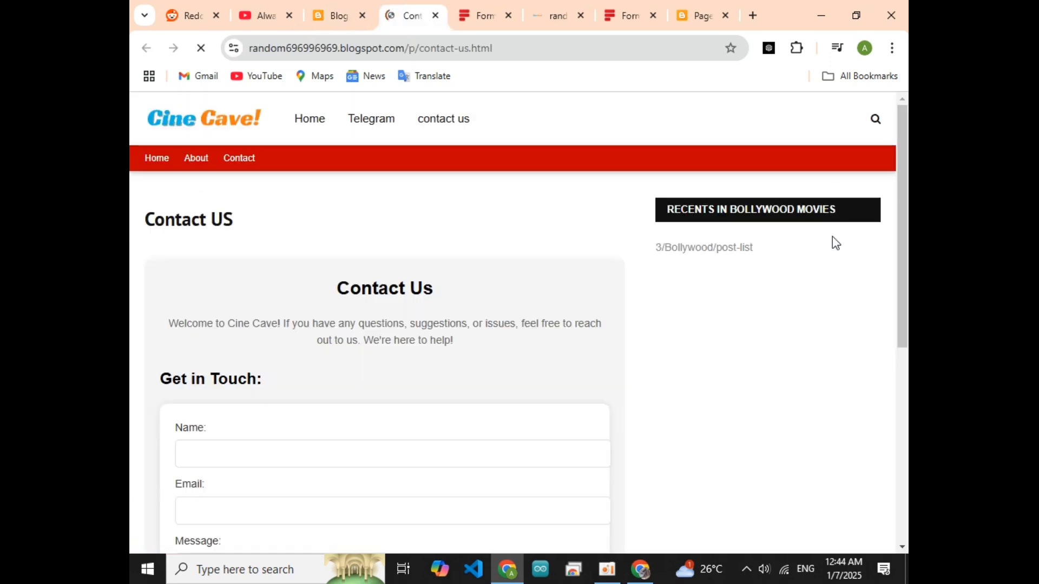
{"action": "scroll", "coordinate": [479, 347], "scroll_direction": "down", "scroll_amount": 3}
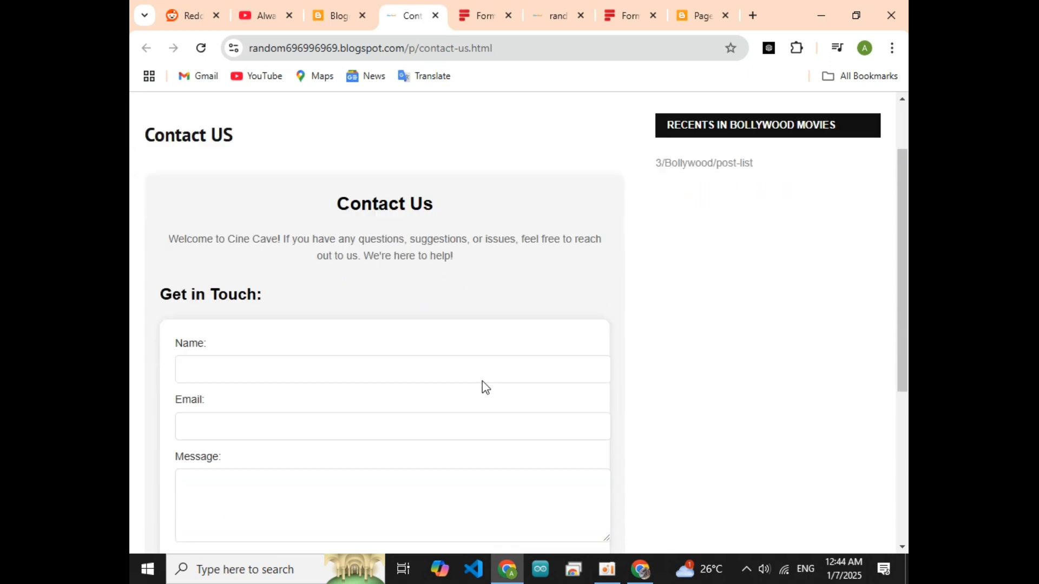
{"action": "scroll", "coordinate": [485, 378], "scroll_direction": "up", "scroll_amount": 3}
{"action": "left_click", "coordinate": [505, 46]}
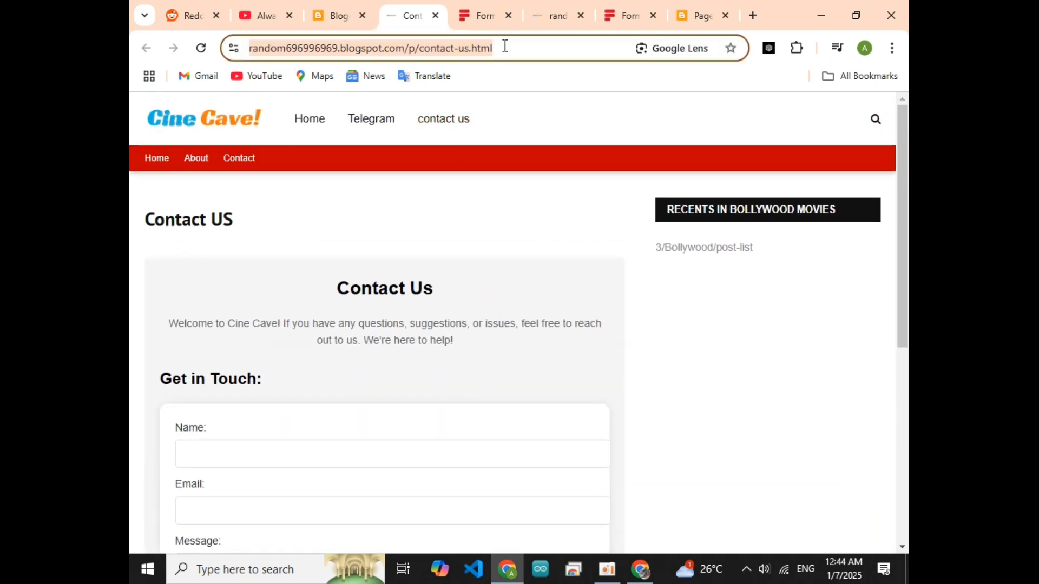
Return to Blogger and open the Main Menu link list gadget in the blog's layout for editing.
{"action": "left_click", "coordinate": [325, 13]}
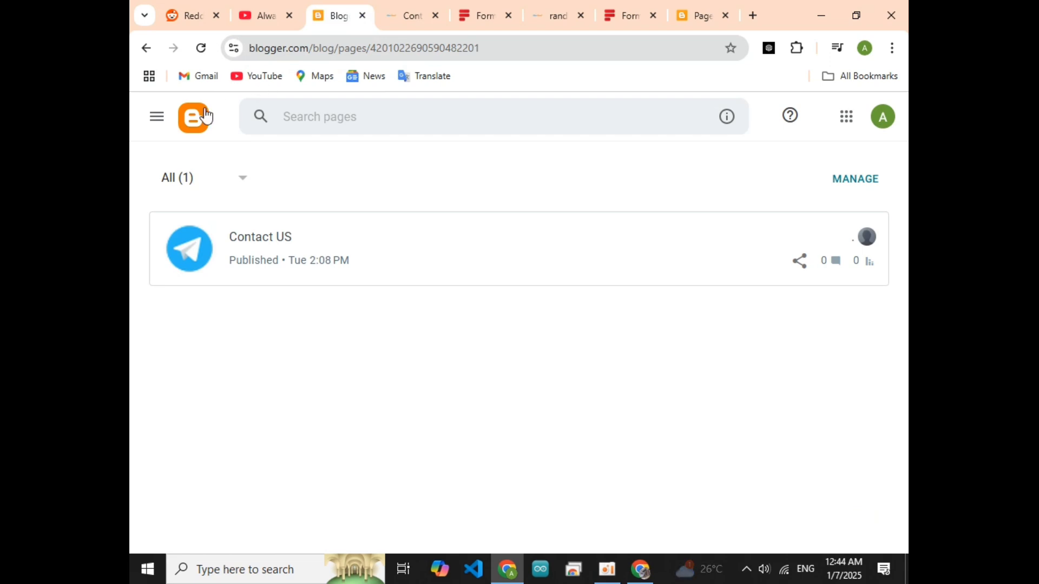
{"action": "left_click", "coordinate": [147, 129]}
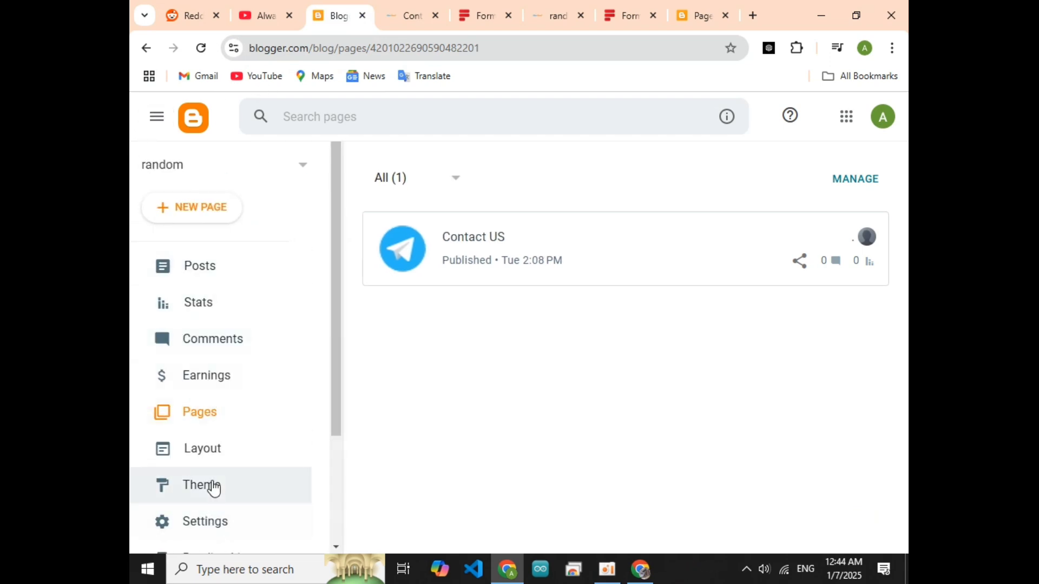
{"action": "left_click", "coordinate": [213, 450]}
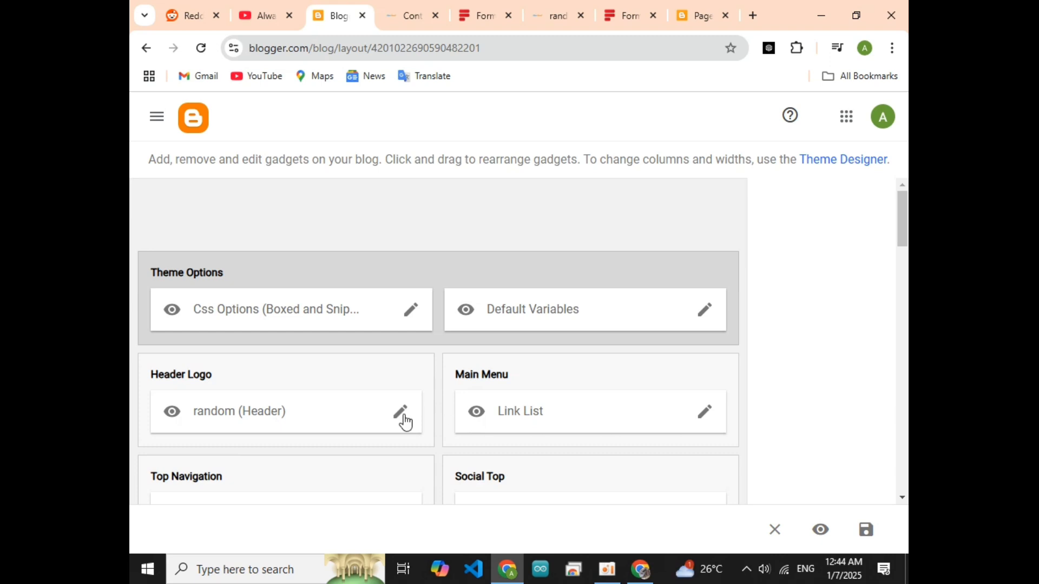
{"action": "left_click", "coordinate": [708, 416]}
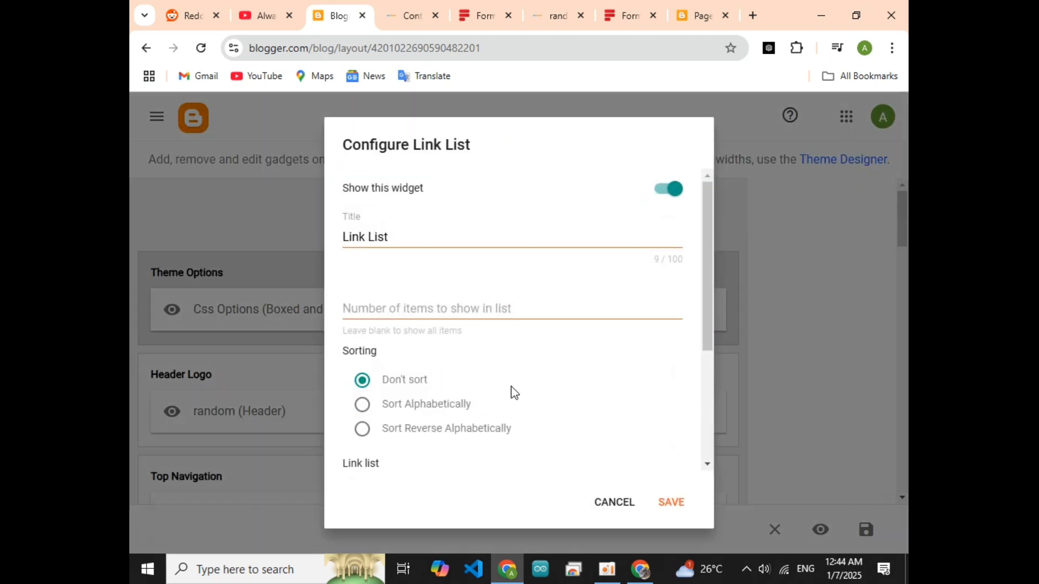
Set the "contact us" menu item's URL to the copied random696996969.blogspot.com/p/contact-us.html address and save the link list.
{"action": "scroll", "coordinate": [506, 374], "scroll_direction": "down", "scroll_amount": 3}
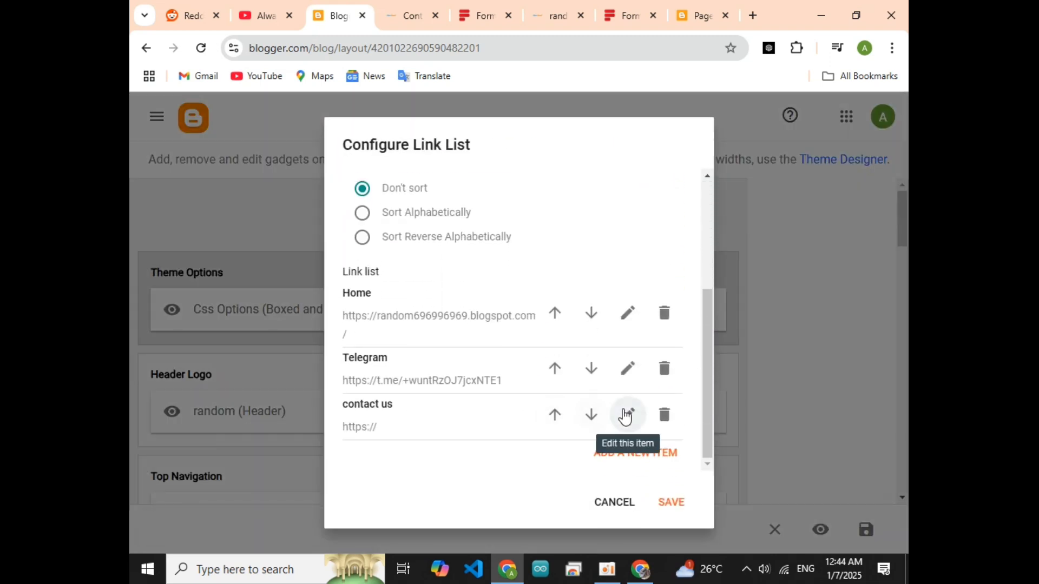
{"action": "left_click", "coordinate": [626, 416]}
{"action": "scroll", "coordinate": [487, 433], "scroll_direction": "down", "scroll_amount": 3}
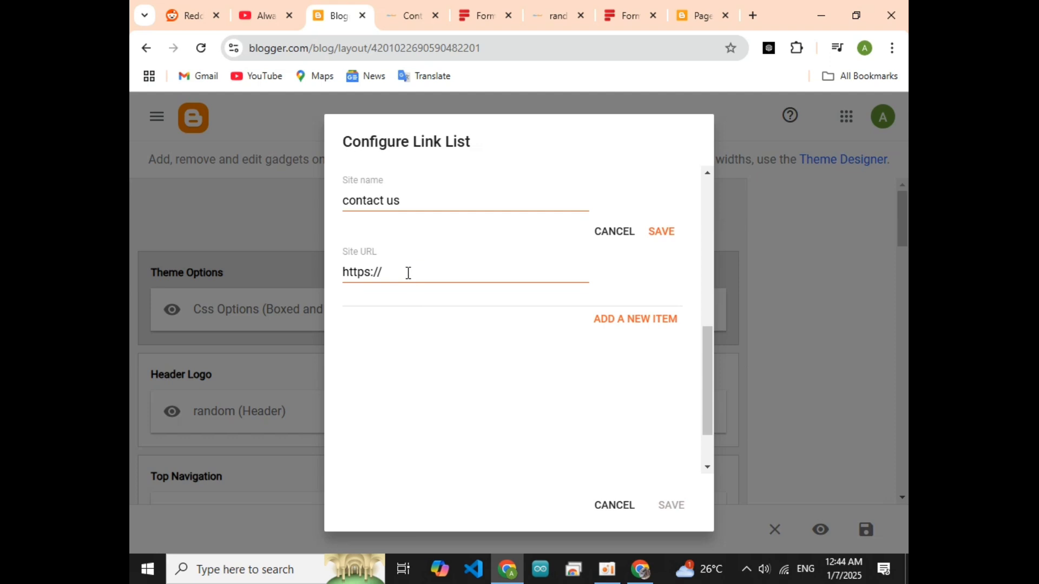
{"action": "left_click", "coordinate": [408, 273]}
{"action": "key", "text": "BackSpace"}
{"action": "key", "text": "BackSpace"}
{"action": "key", "text": "BackSpace"}
{"action": "key", "text": "BackSpace"}
{"action": "key", "text": "BackSpace"}
{"action": "key", "text": "BackSpace"}
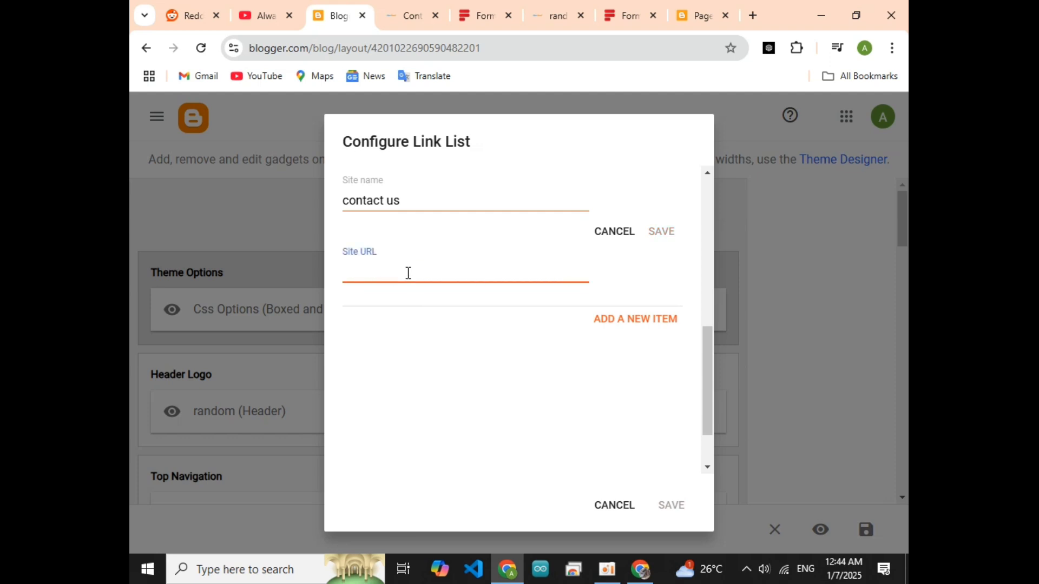
{"action": "key", "text": "ctrl+v"}
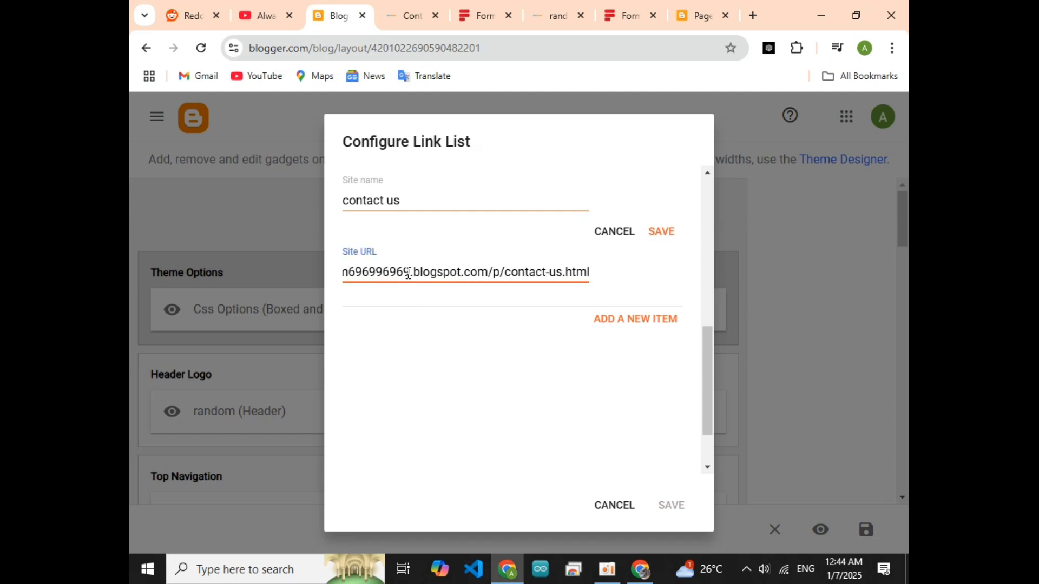
{"action": "left_click", "coordinate": [661, 231]}
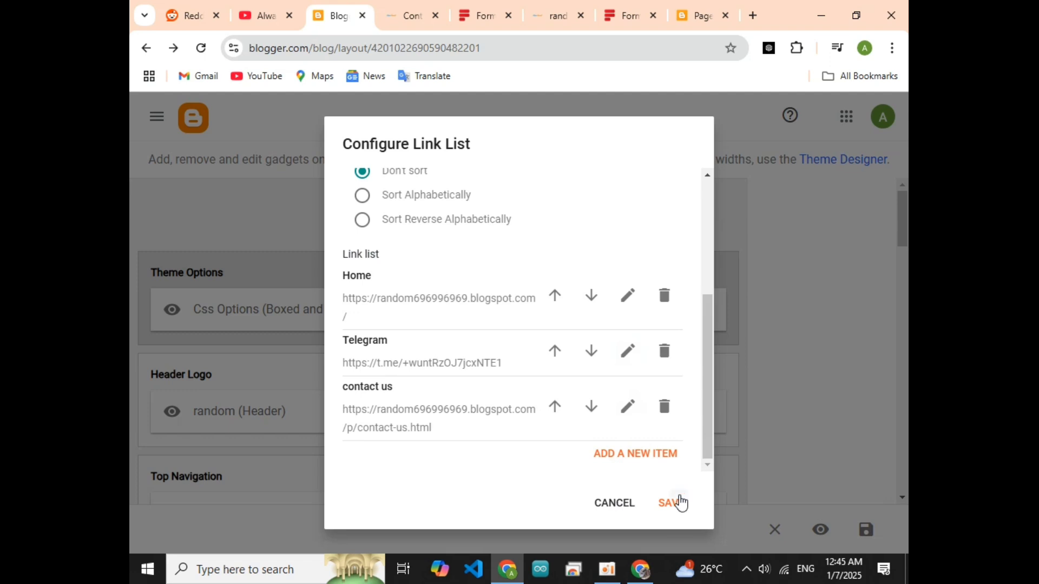
{"action": "left_click", "coordinate": [676, 503]}
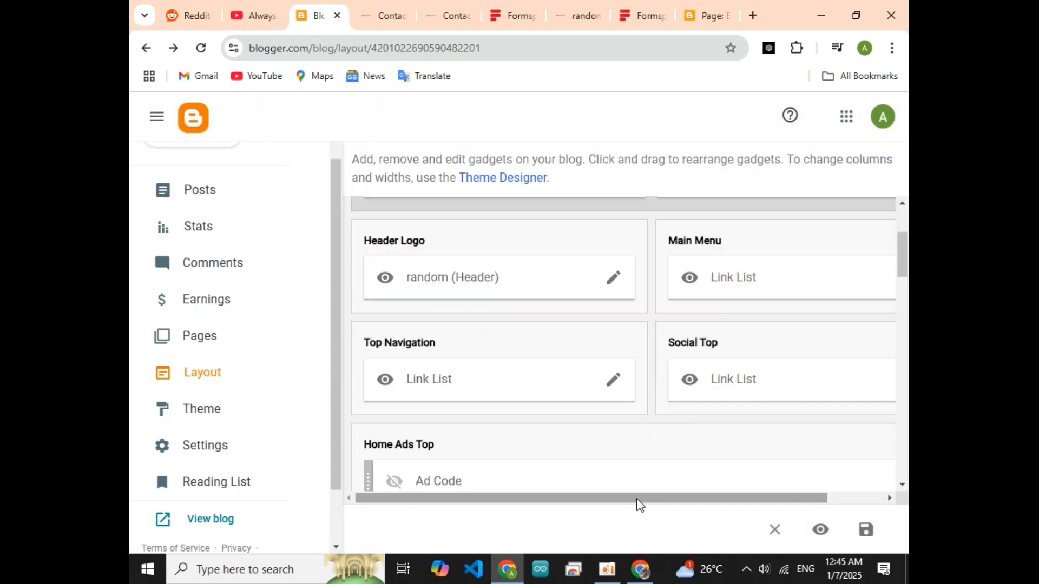
{"action": "left_click_drag", "start_coordinate": [638, 499], "coordinate": [784, 466]}
{"action": "left_click", "coordinate": [853, 386]}
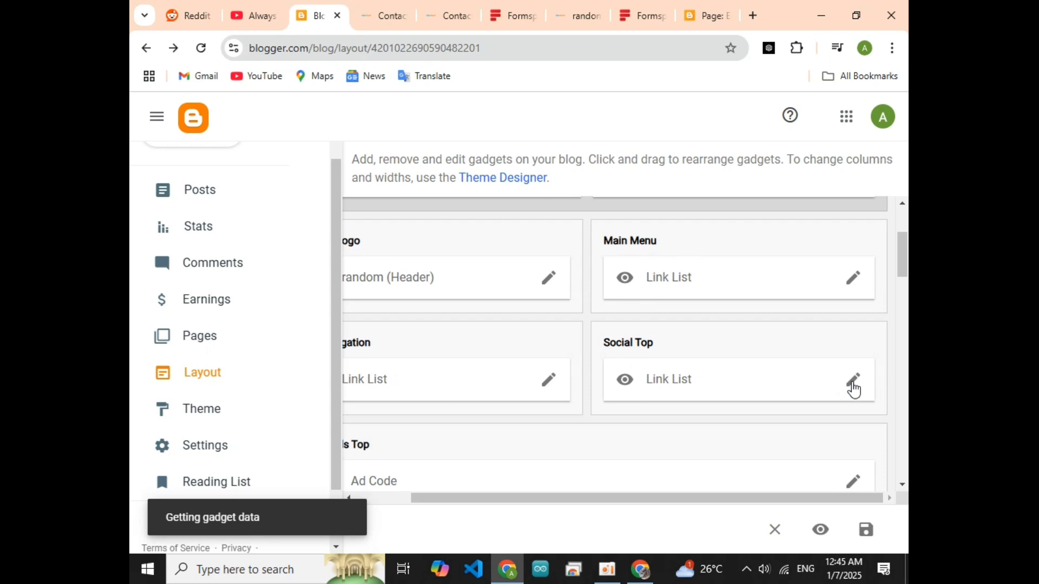
{"action": "scroll", "coordinate": [505, 364], "scroll_direction": "down", "scroll_amount": 2}
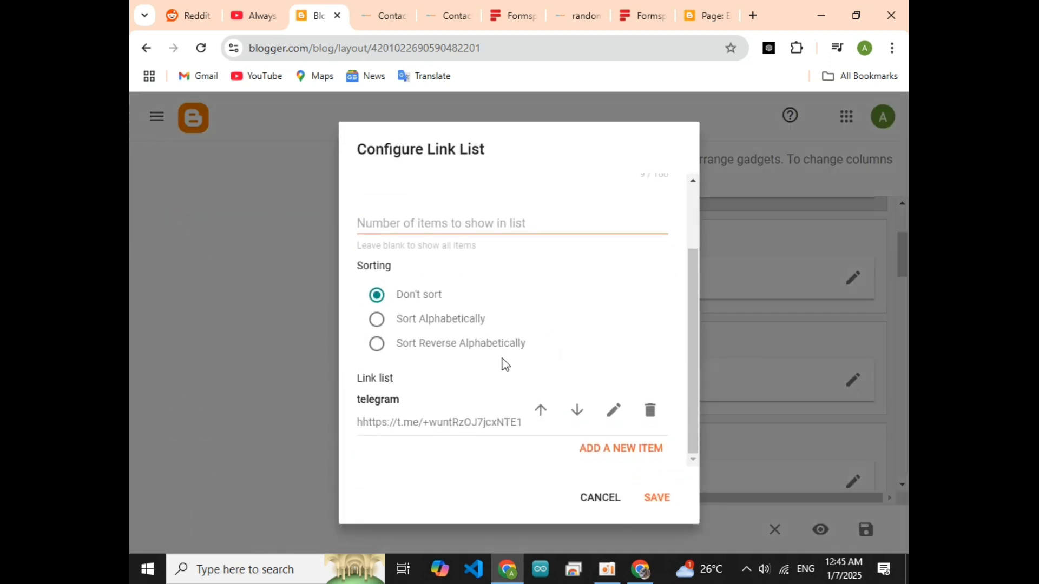
{"action": "left_click", "coordinate": [584, 495]}
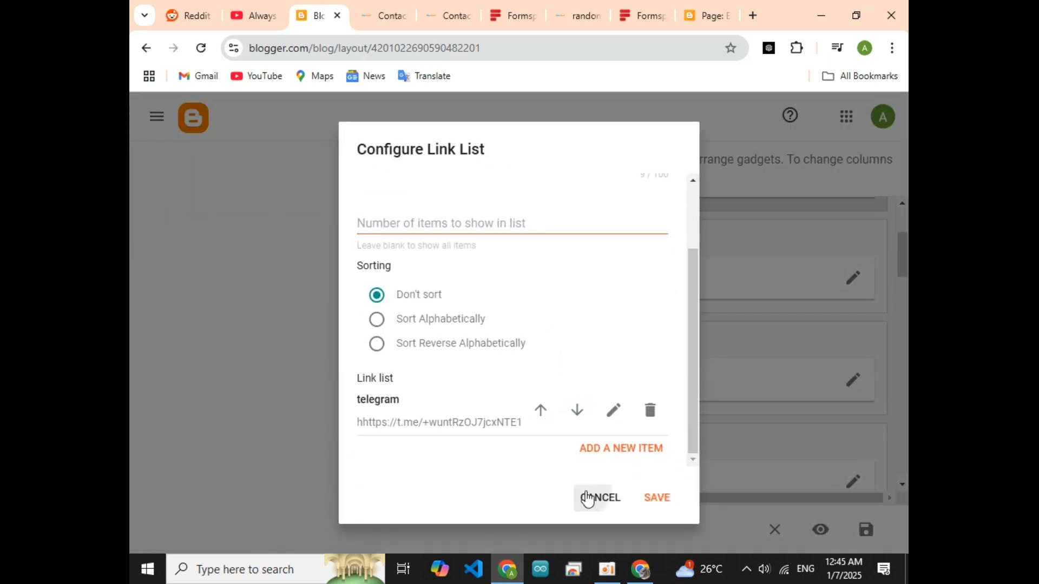
Set the Contact item's URL in the Top Navigation link list to the copied random696996969.blogspot.com/p/contact-us.html address and save the gadget.
{"action": "left_click_drag", "start_coordinate": [614, 498], "coordinate": [539, 501]}
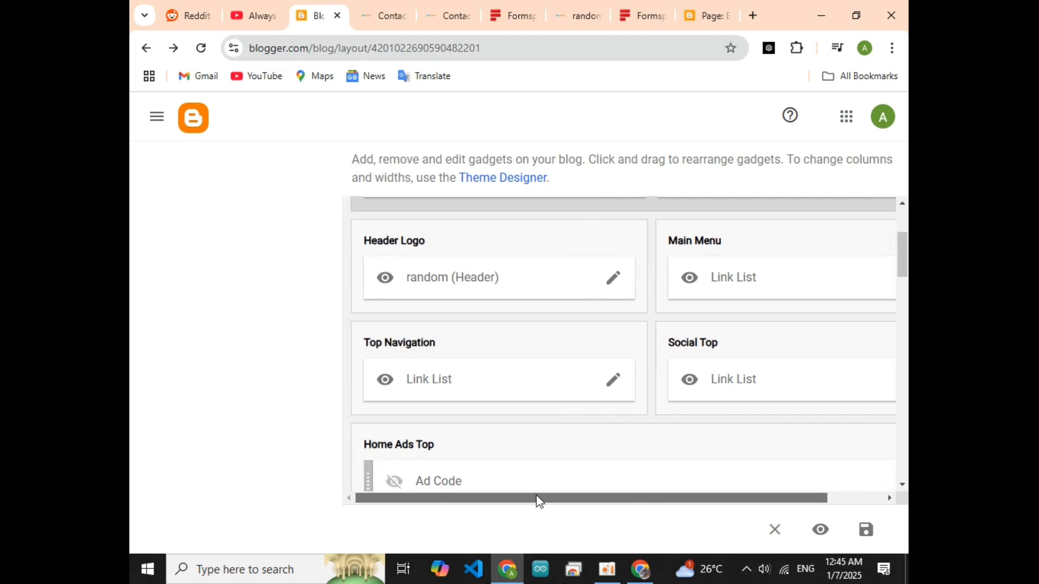
{"action": "left_click", "coordinate": [617, 379]}
{"action": "scroll", "coordinate": [616, 385], "scroll_direction": "down", "scroll_amount": 3}
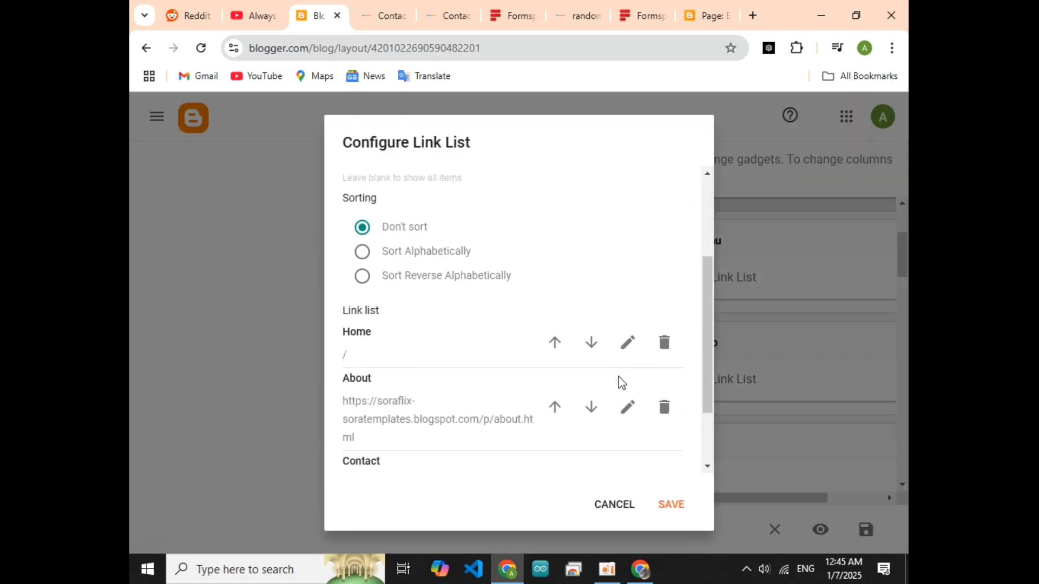
{"action": "scroll", "coordinate": [614, 385], "scroll_direction": "down", "scroll_amount": 2}
{"action": "left_click", "coordinate": [627, 399]}
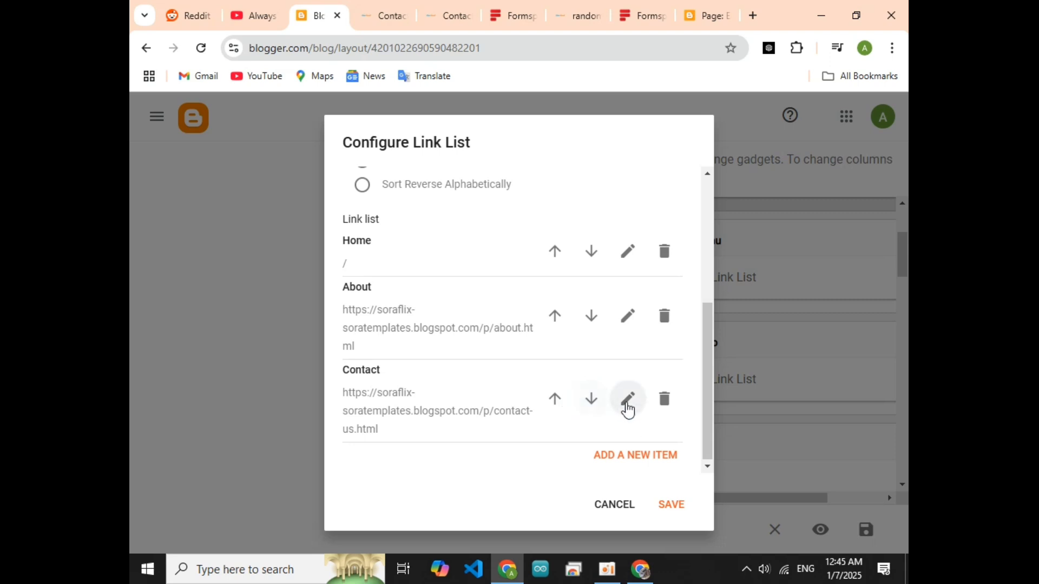
{"action": "scroll", "coordinate": [508, 442], "scroll_direction": "down", "scroll_amount": 2}
{"action": "scroll", "coordinate": [466, 423], "scroll_direction": "up", "scroll_amount": 2}
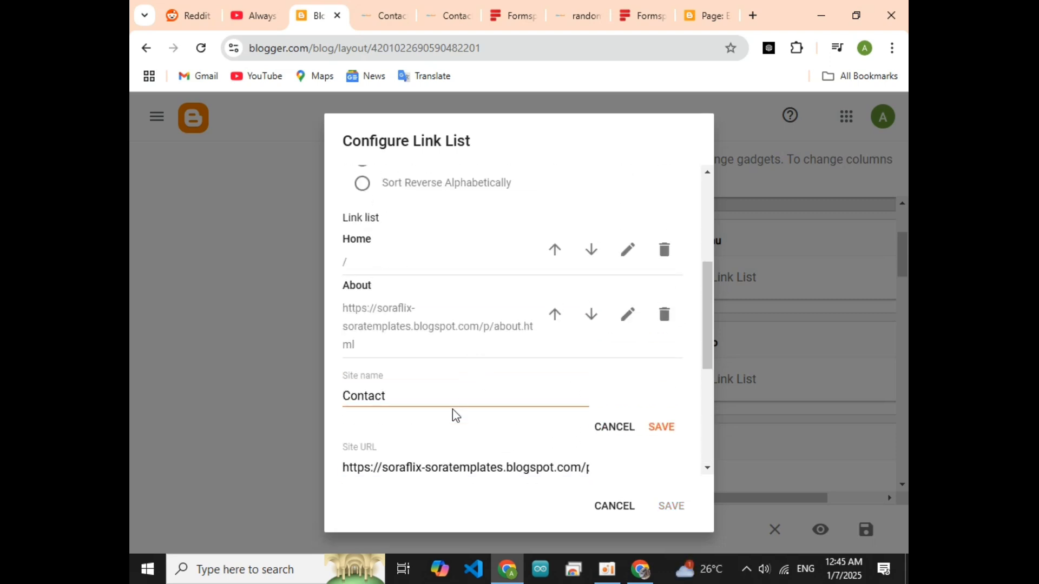
{"action": "triple_click", "coordinate": [455, 471]}
{"action": "key", "text": "ctrl+v"}
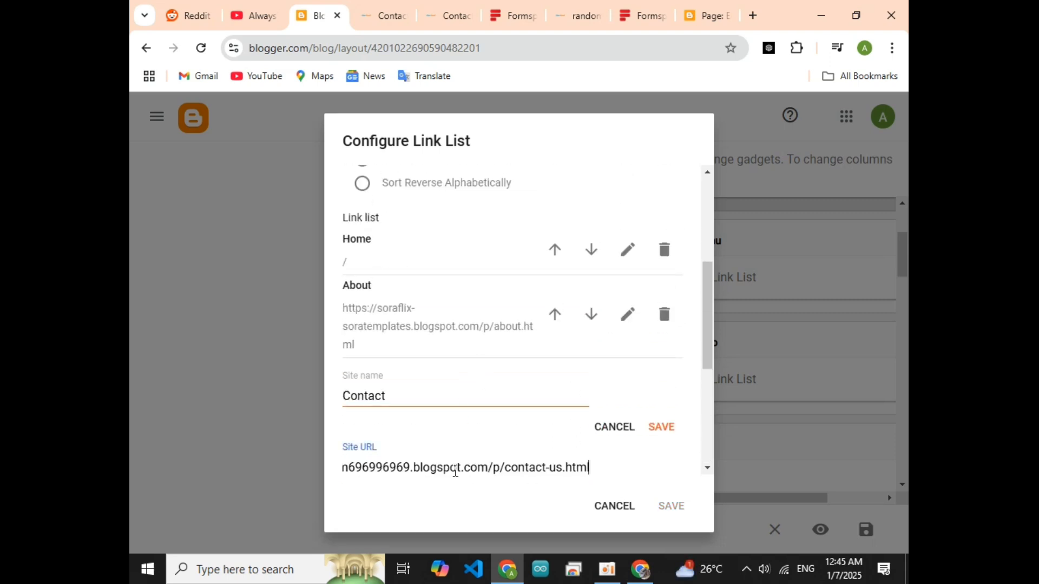
{"action": "left_click", "coordinate": [652, 426]}
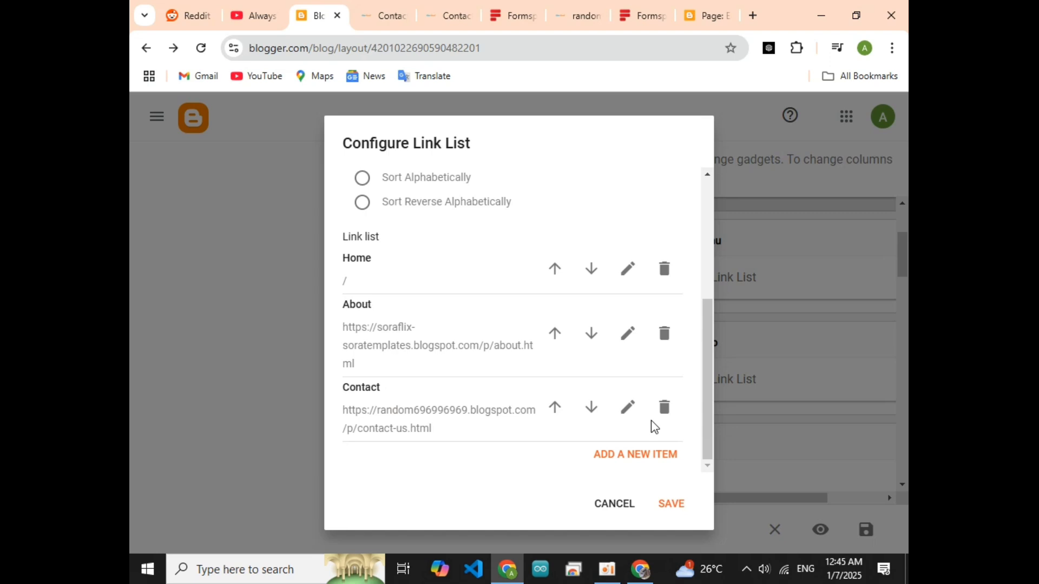
{"action": "left_click", "coordinate": [662, 506]}
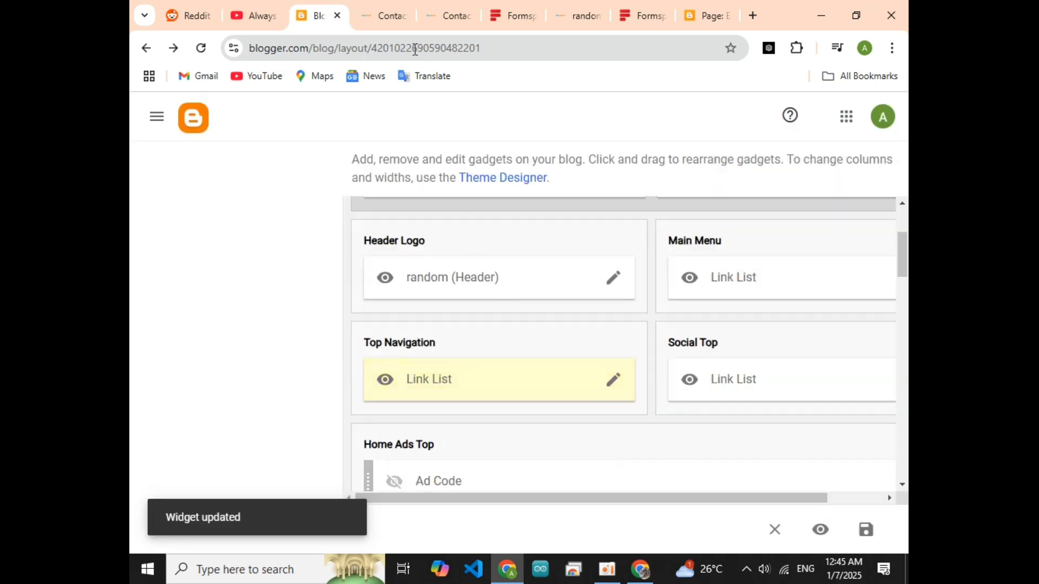
Switch to the live blog, load its home page, and follow the Contact link in the red navigation bar.
{"action": "left_click", "coordinate": [401, 18]}
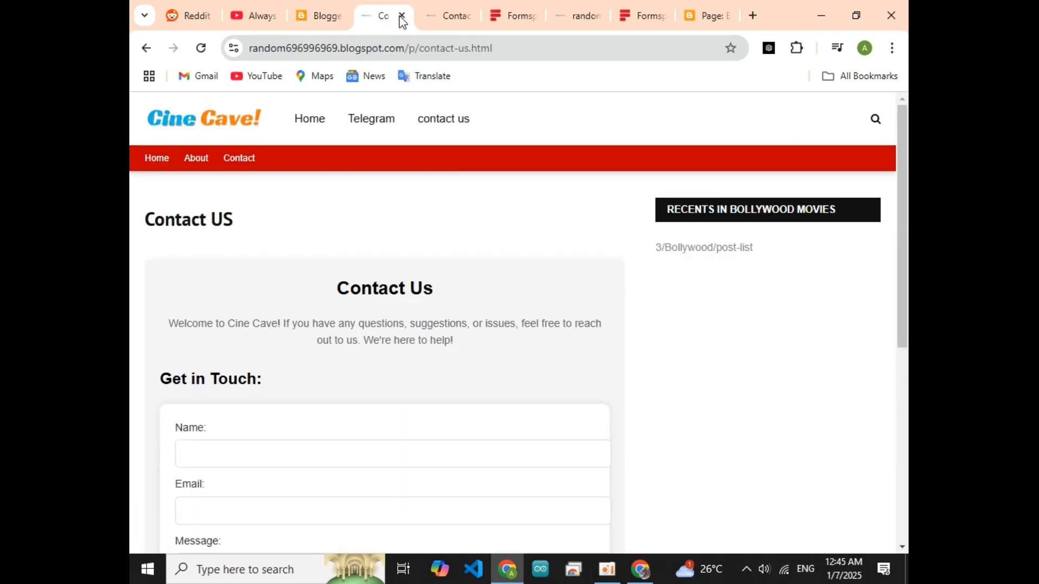
{"action": "left_click", "coordinate": [169, 128]}
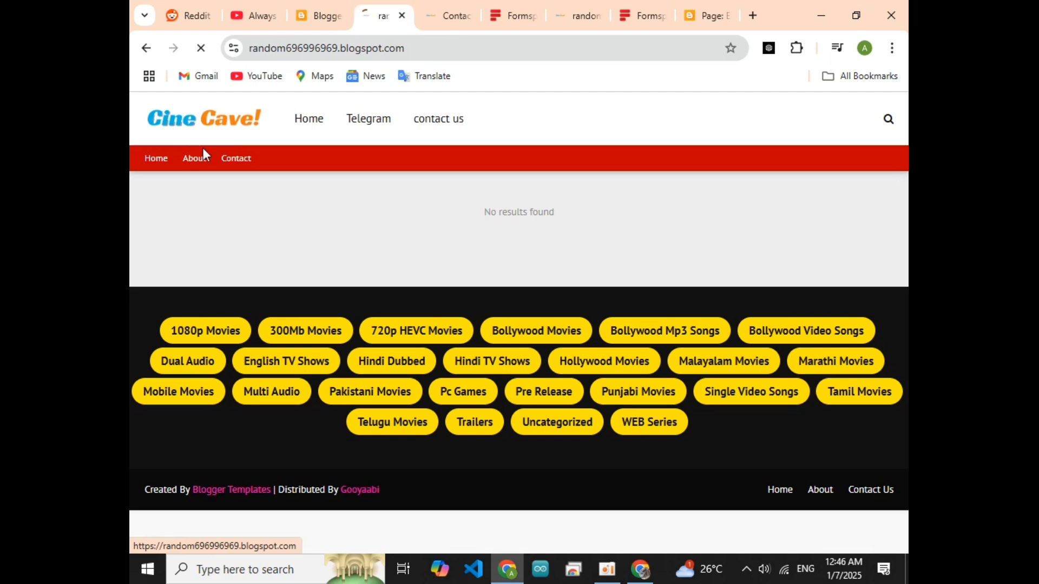
{"action": "left_click", "coordinate": [238, 159]}
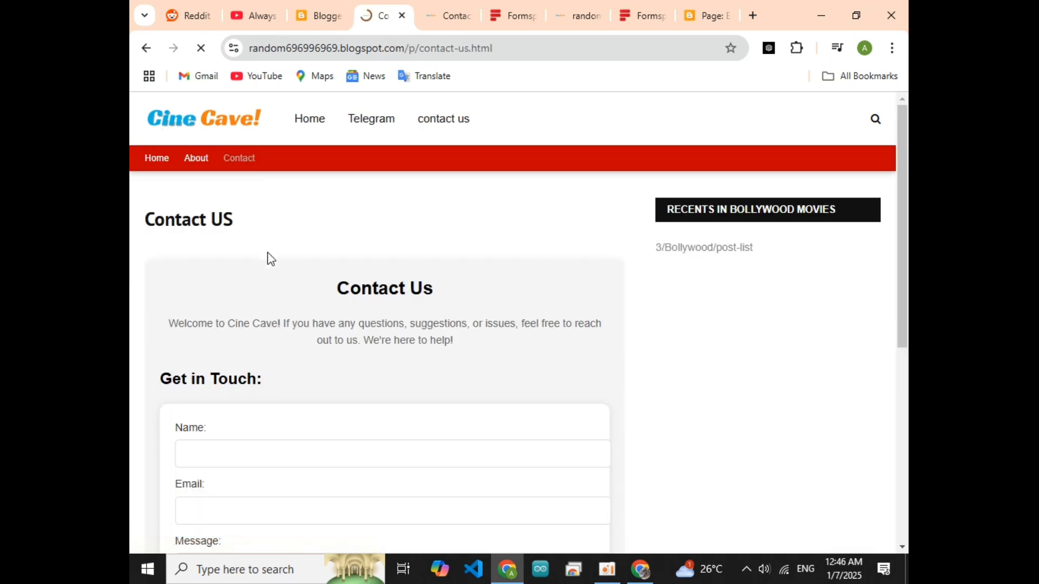
Fill in the contact form with the sender's name, e-mail and the message "AMI BOT", and send it.
{"action": "scroll", "coordinate": [265, 379], "scroll_direction": "down", "scroll_amount": 3}
{"action": "left_click", "coordinate": [277, 307]}
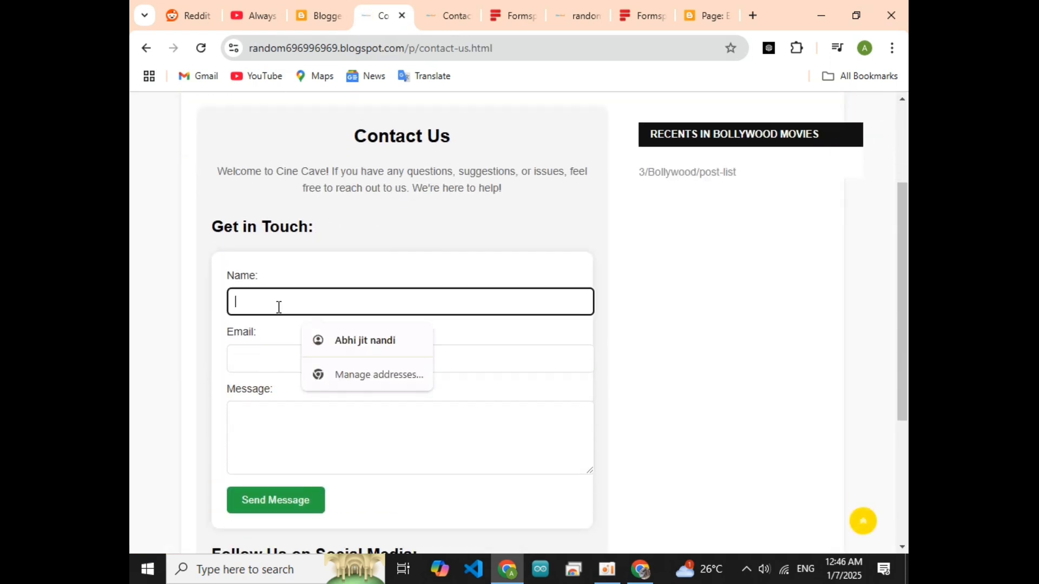
{"action": "left_click", "coordinate": [327, 346]}
{"action": "left_click", "coordinate": [314, 358]}
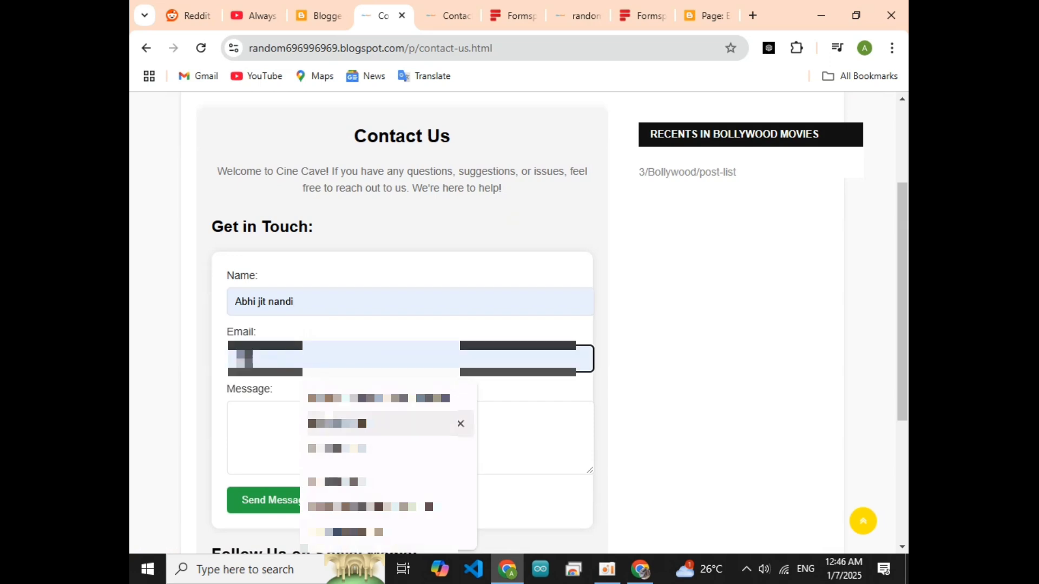
{"action": "left_click", "coordinate": [324, 427]}
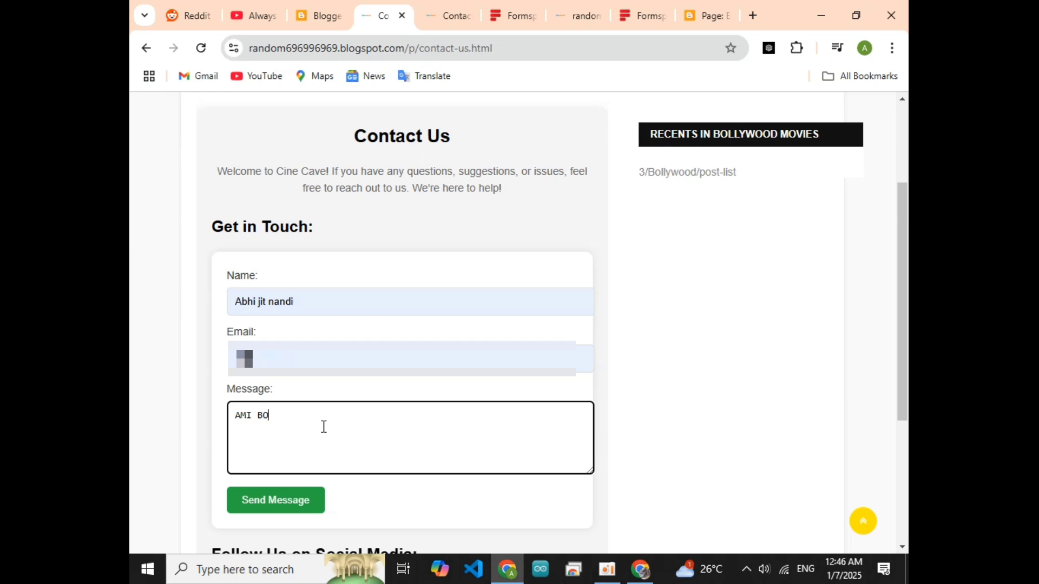
{"action": "scroll", "coordinate": [323, 427], "scroll_direction": "down", "scroll_amount": 3}
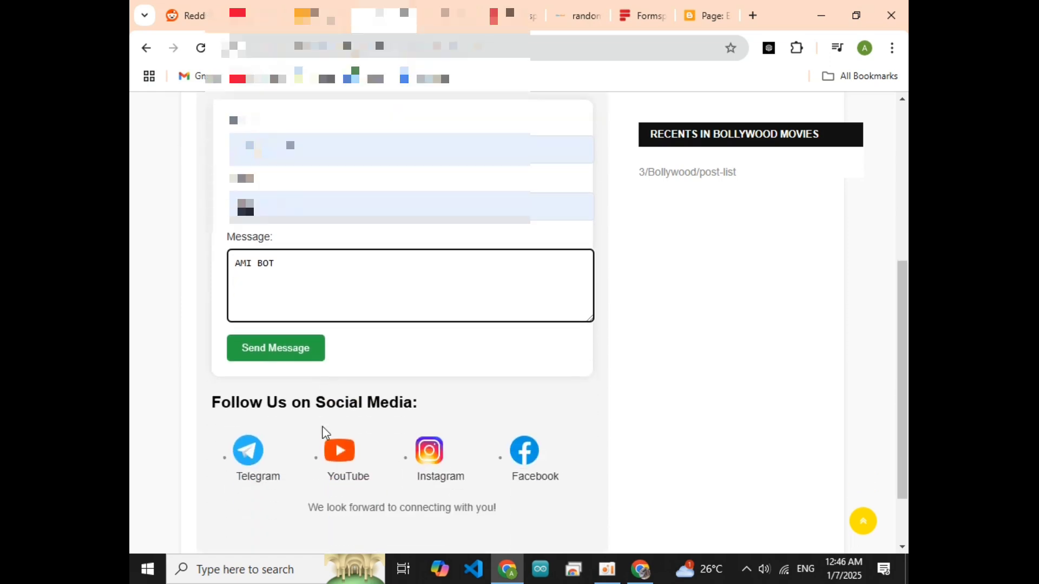
{"action": "left_click", "coordinate": [291, 354]}
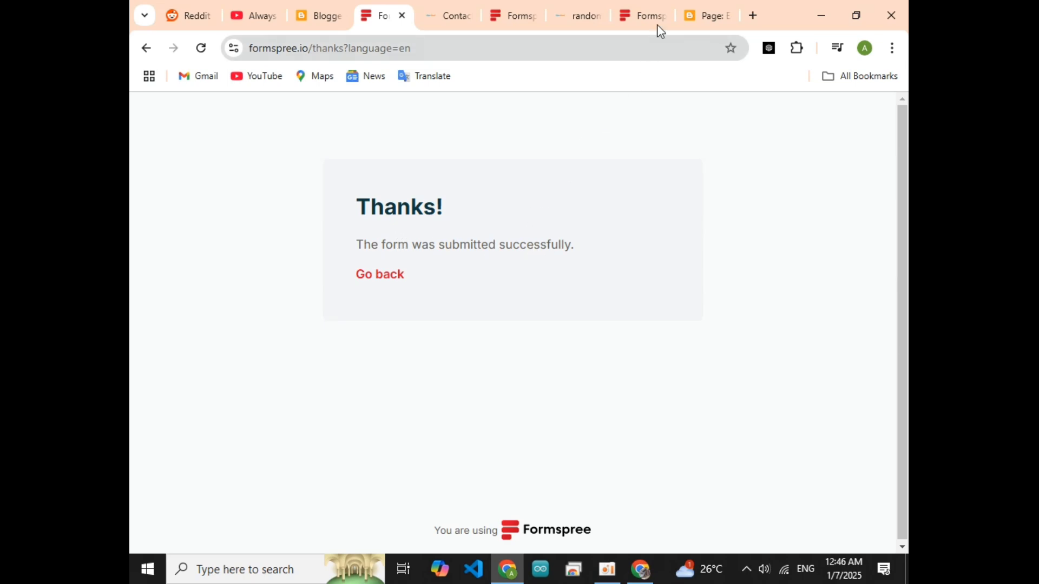
Open Gmail in a new browser tab and read the newest Formspree submission e-mail.
{"action": "left_click", "coordinate": [752, 15]}
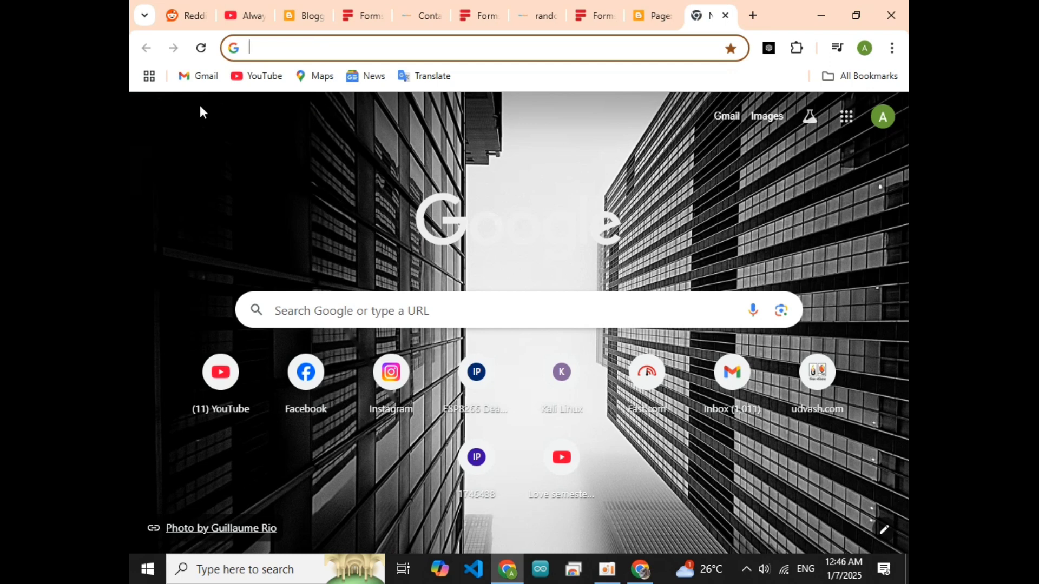
{"action": "left_click", "coordinate": [198, 76]}
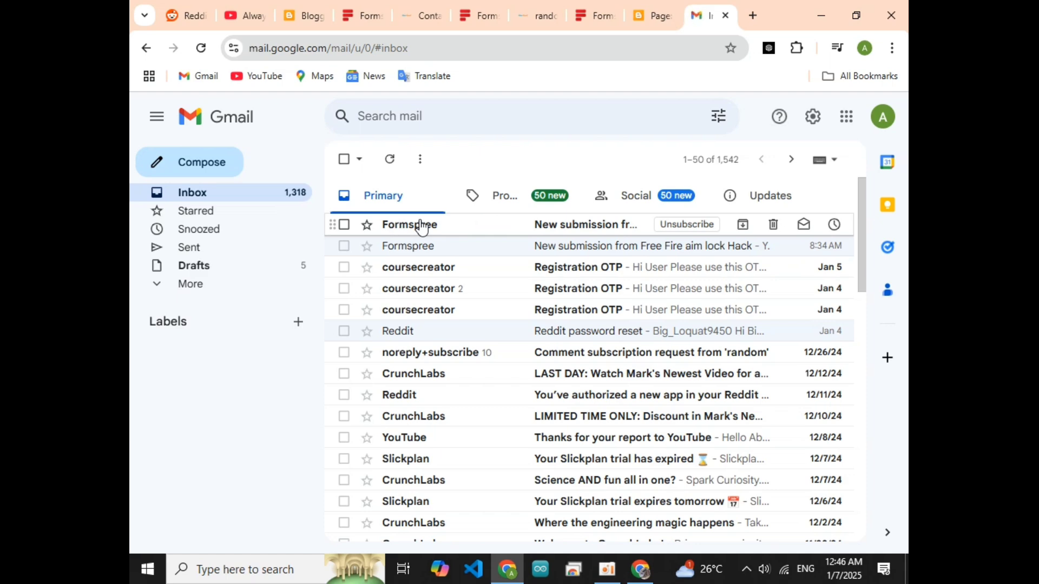
{"action": "left_click", "coordinate": [440, 224]}
{"action": "scroll", "coordinate": [459, 460], "scroll_direction": "down", "scroll_amount": 3}
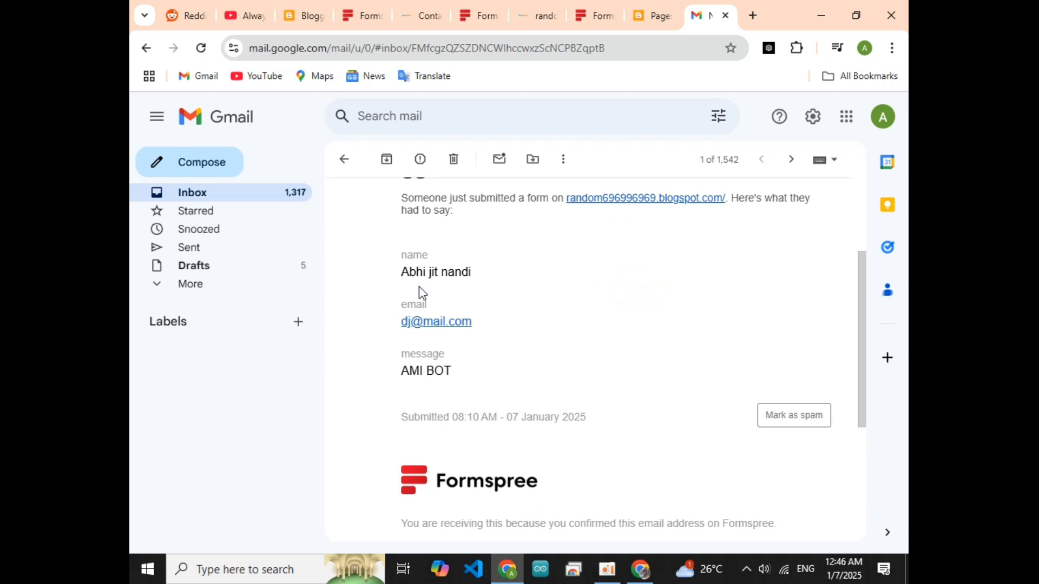
{"action": "scroll", "coordinate": [431, 329], "scroll_direction": "up", "scroll_amount": 3}
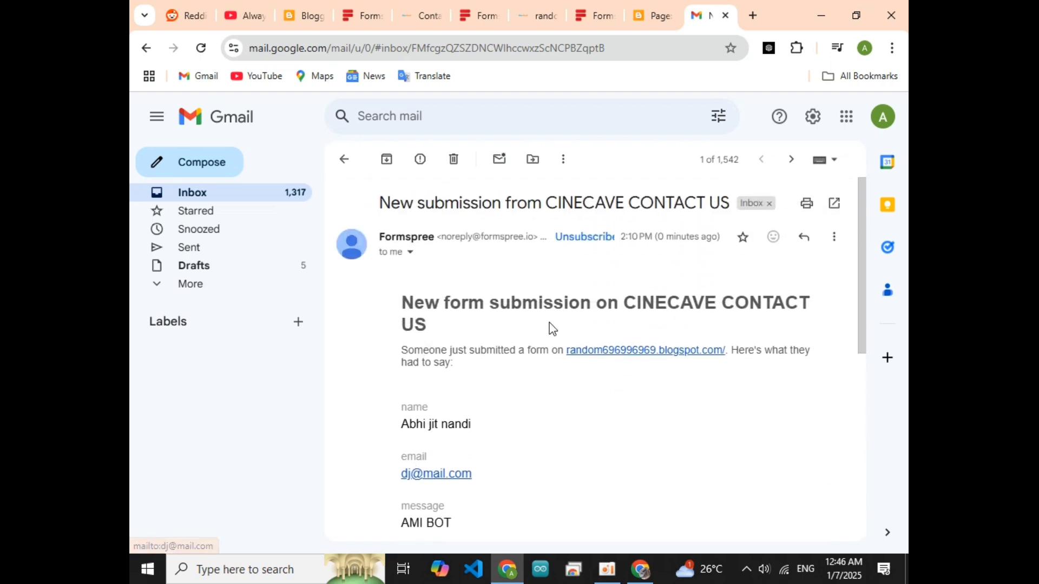
{"action": "scroll", "coordinate": [568, 326], "scroll_direction": "down", "scroll_amount": 2}
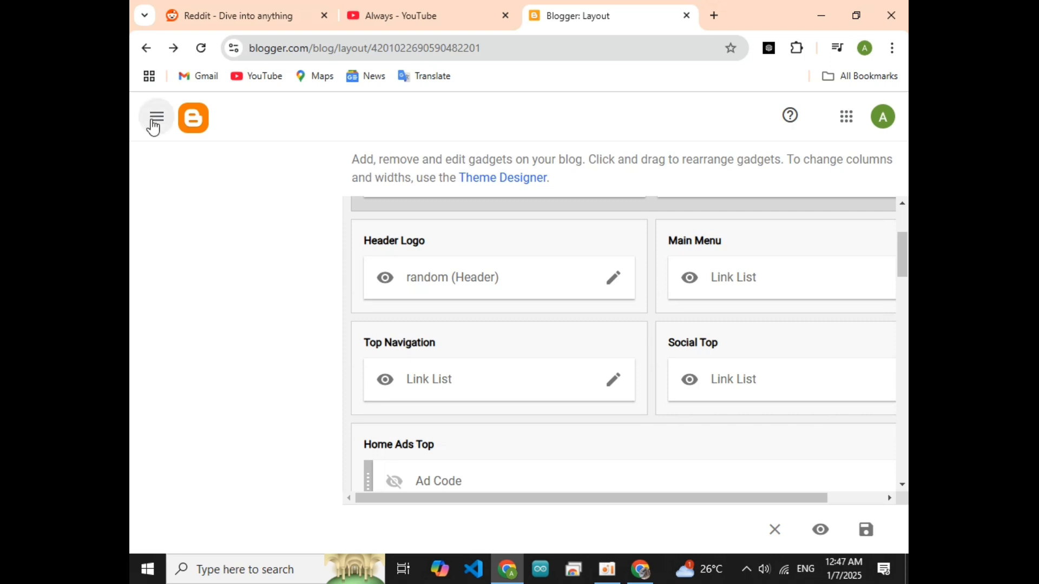
View the live blog from Blogger, open its Contact page, and examine the form and social media links.
{"action": "left_click", "coordinate": [154, 125]}
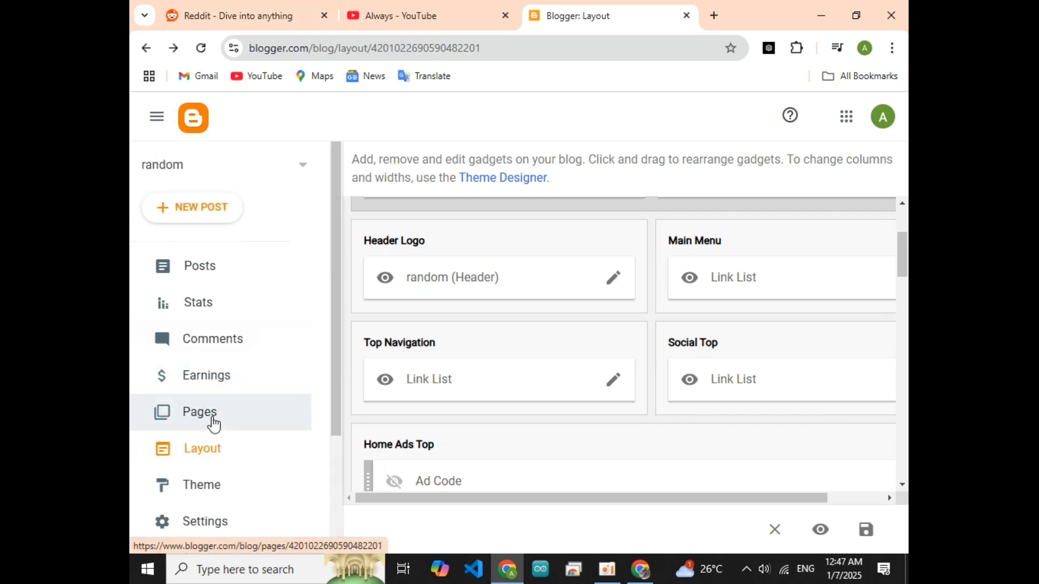
{"action": "scroll", "coordinate": [214, 479], "scroll_direction": "down", "scroll_amount": 3}
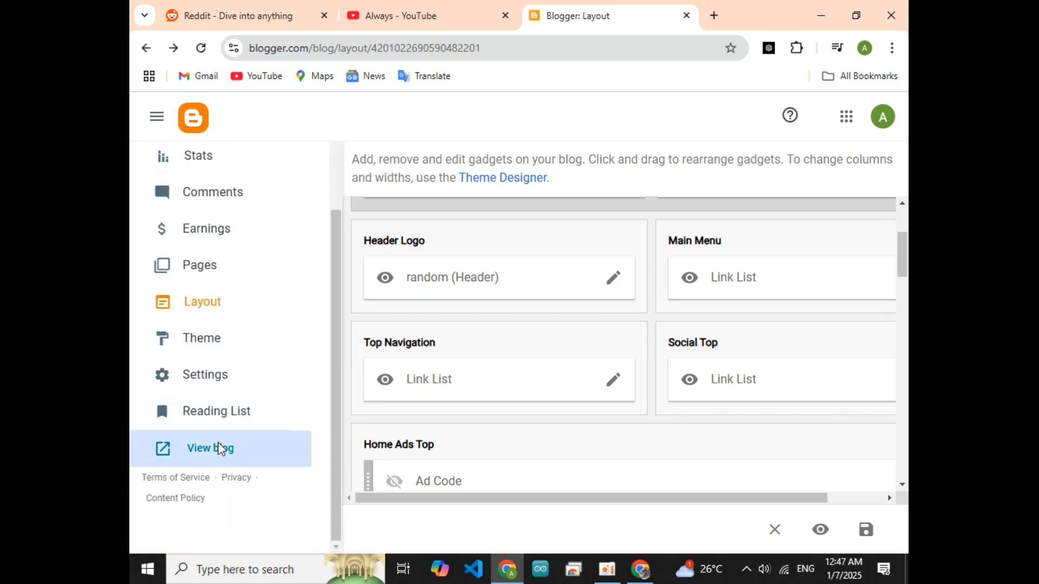
{"action": "left_click", "coordinate": [219, 448]}
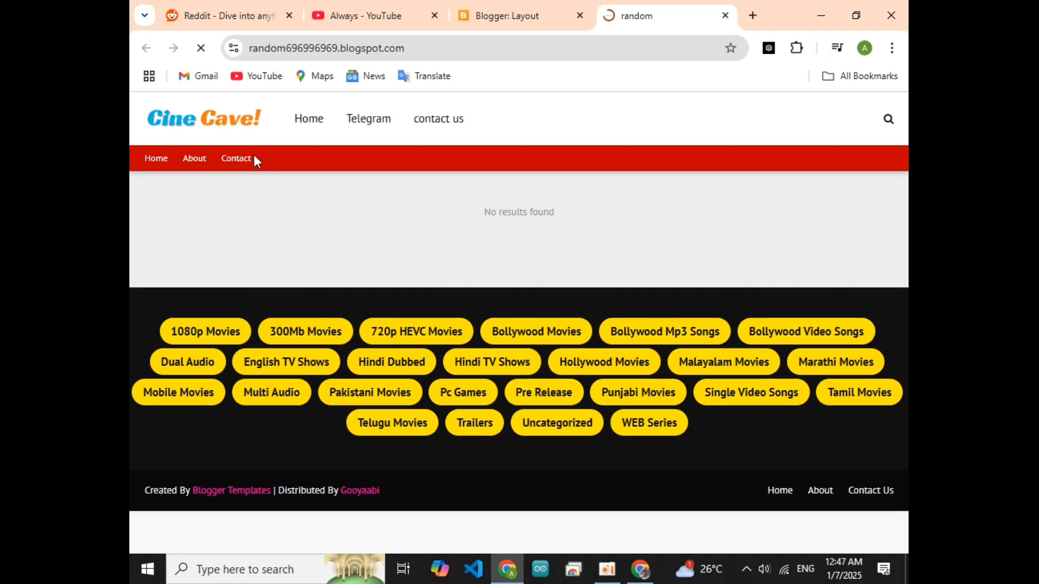
{"action": "left_click", "coordinate": [228, 166]}
{"action": "scroll", "coordinate": [364, 431], "scroll_direction": "down", "scroll_amount": 2}
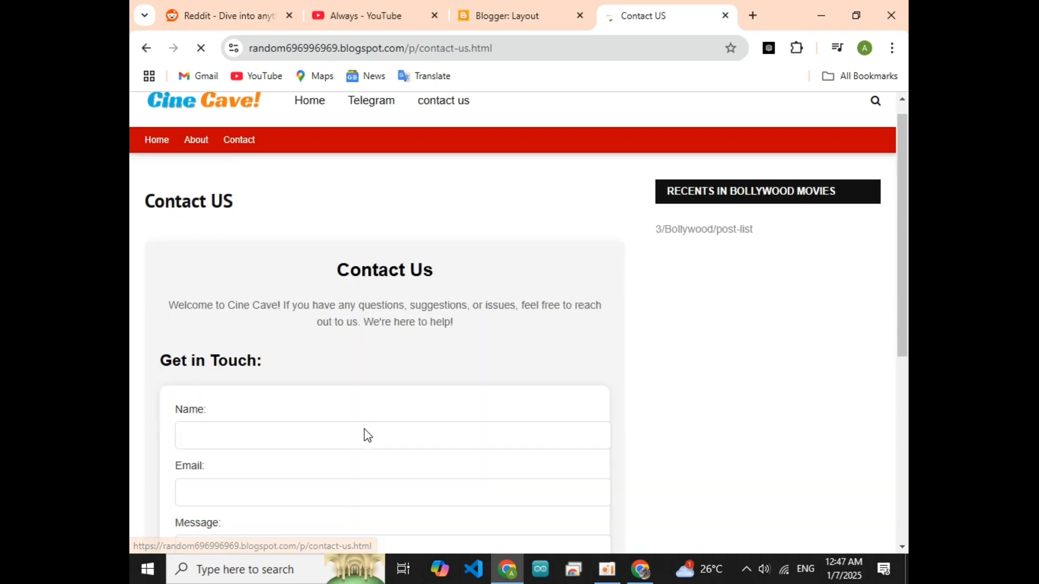
{"action": "scroll", "coordinate": [365, 430], "scroll_direction": "down", "scroll_amount": 5}
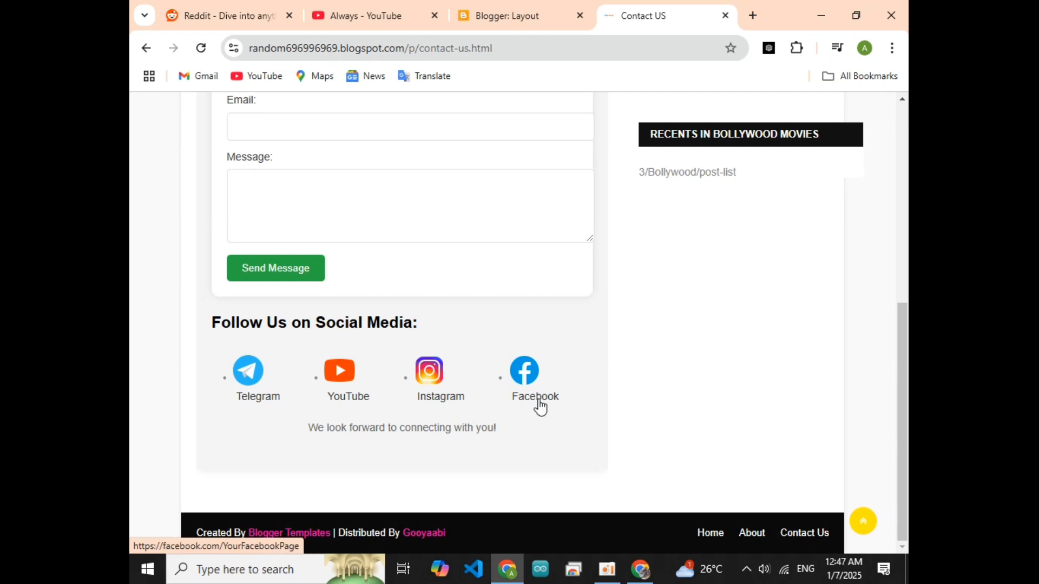
Return to Blogger, open the Contact US page for editing, and examine the "Follow Us on Social Media" links in its HTML.
{"action": "left_click", "coordinate": [542, 6]}
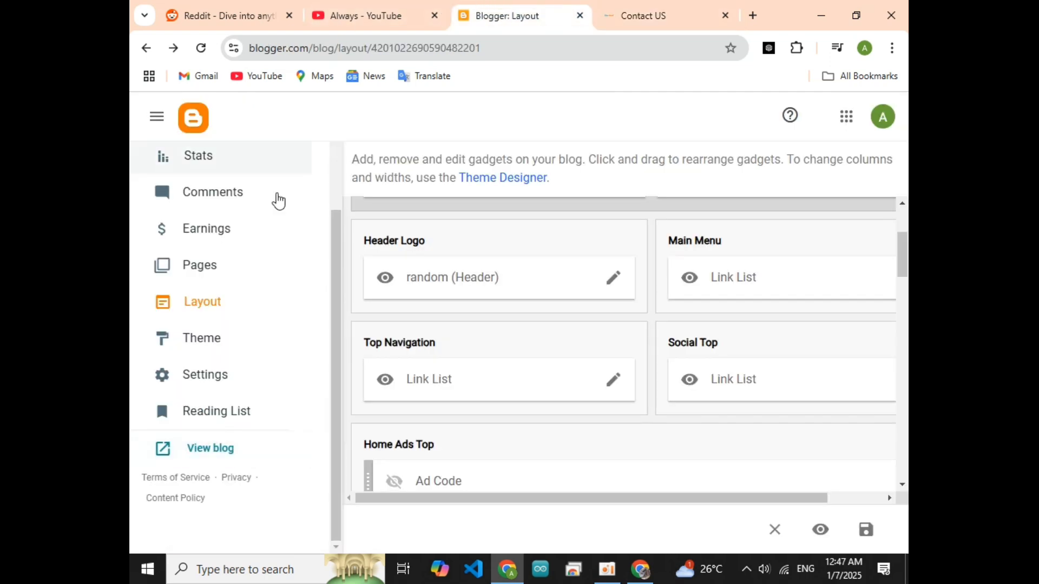
{"action": "left_click", "coordinate": [234, 264]}
{"action": "left_click", "coordinate": [308, 255]}
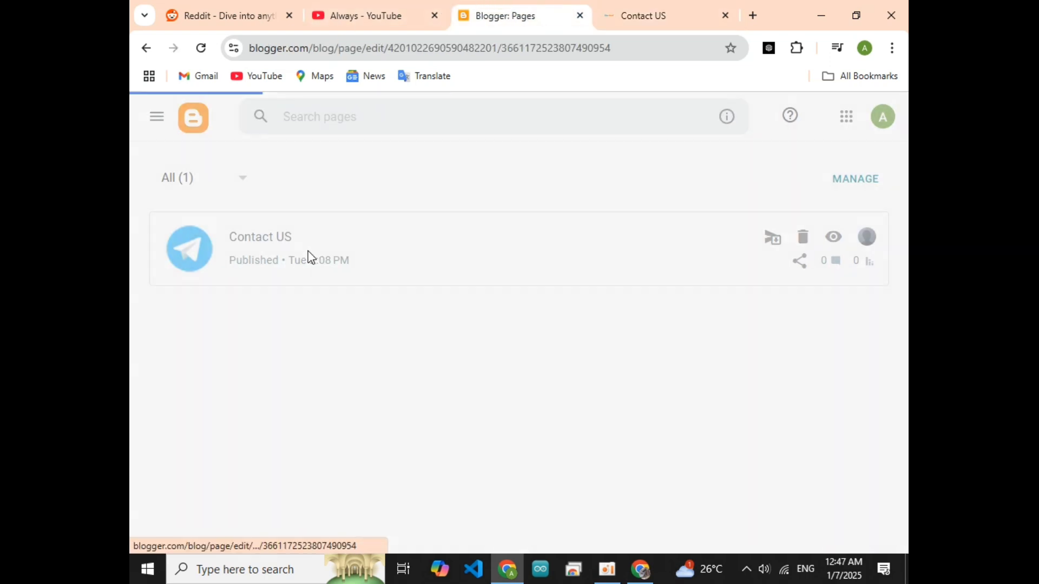
{"action": "scroll", "coordinate": [376, 498], "scroll_direction": "down", "scroll_amount": 8}
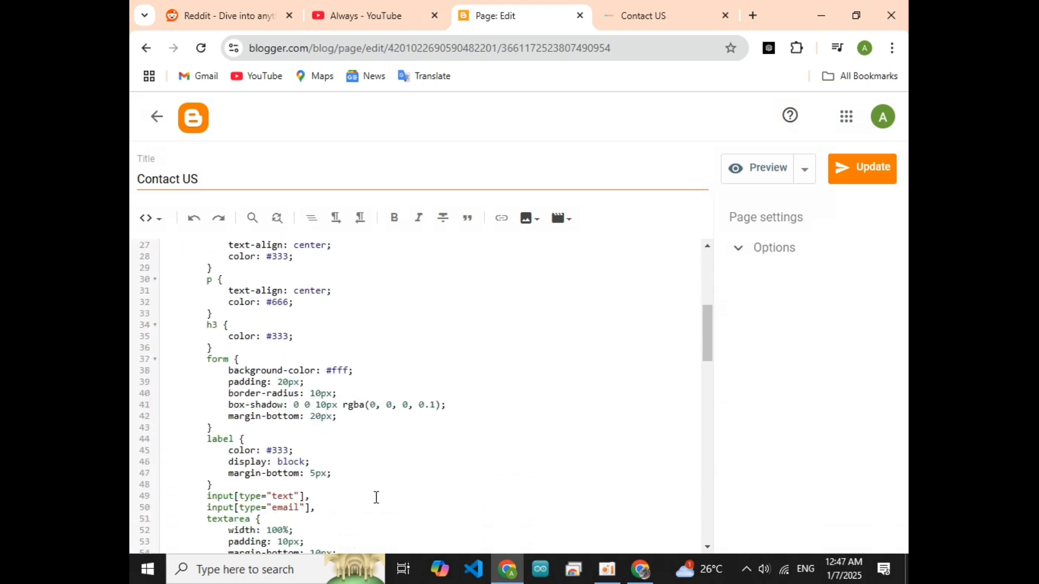
{"action": "scroll", "coordinate": [389, 457], "scroll_direction": "down", "scroll_amount": 8}
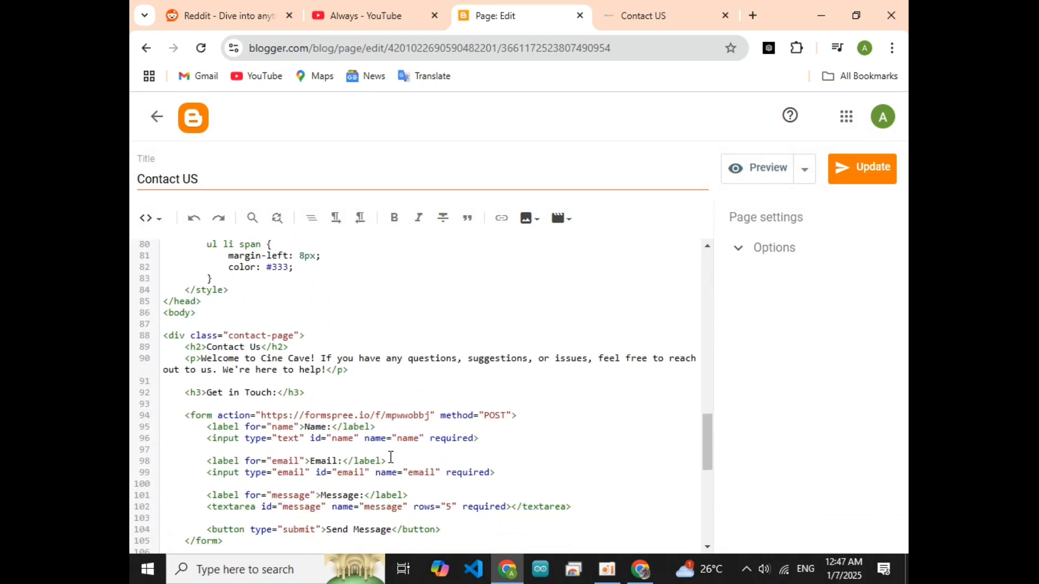
{"action": "scroll", "coordinate": [391, 457], "scroll_direction": "down", "scroll_amount": 6}
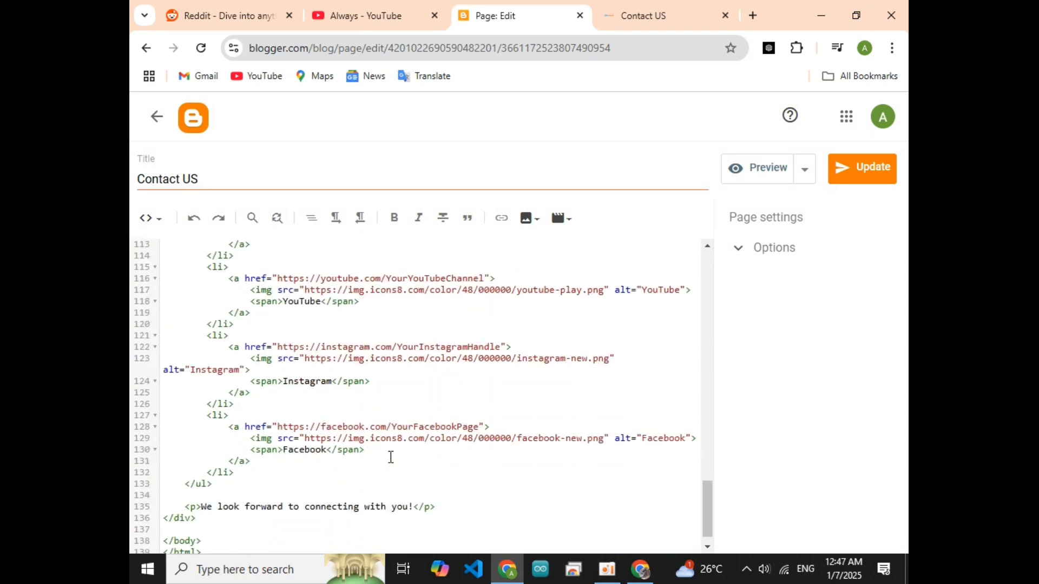
{"action": "scroll", "coordinate": [390, 457], "scroll_direction": "up", "scroll_amount": 2}
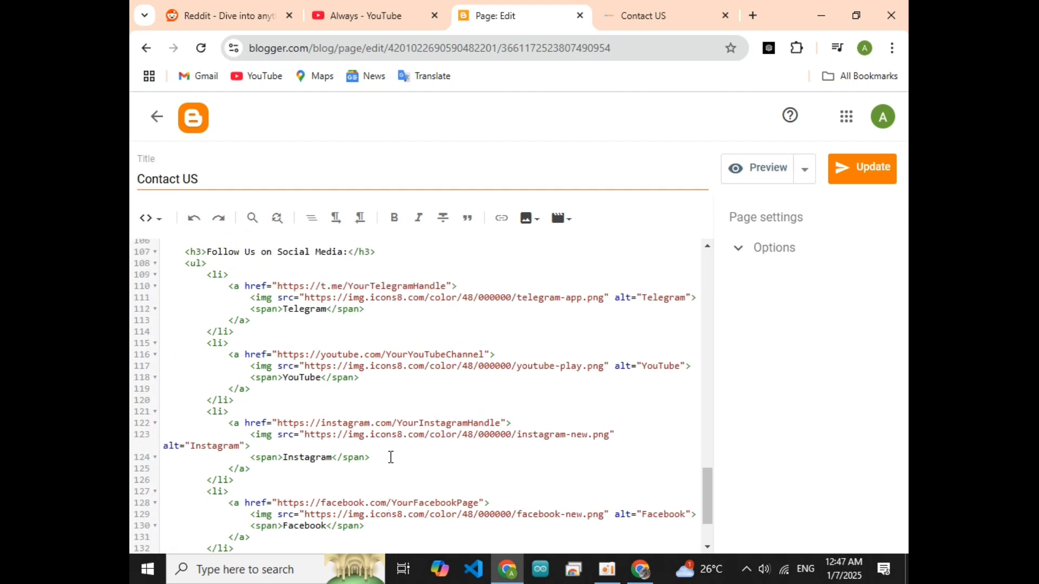
{"action": "scroll", "coordinate": [312, 379], "scroll_direction": "down", "scroll_amount": 2}
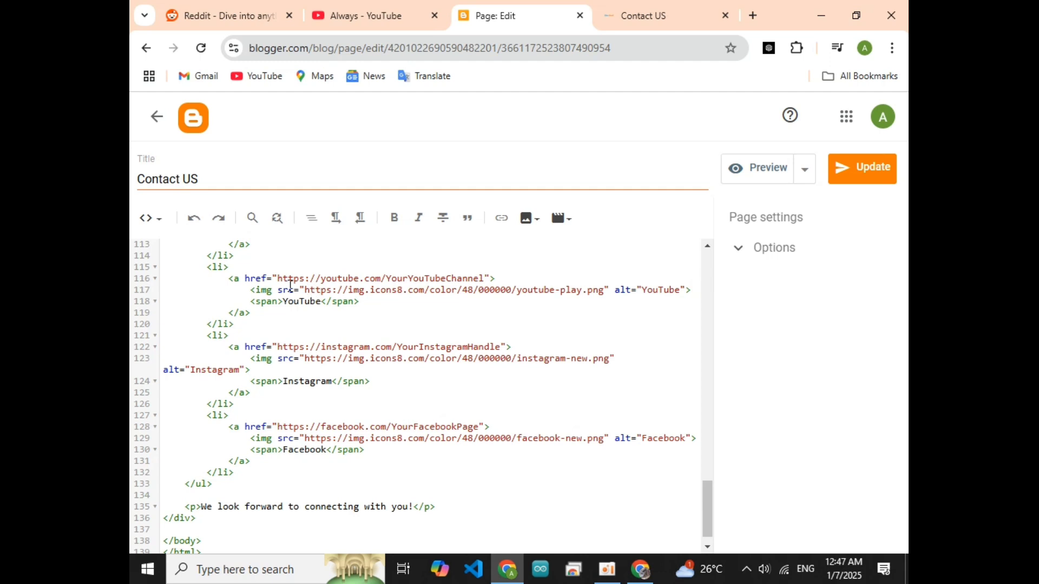
Compare the live page's social media icons with the links in the Contact US page's HTML, selecting the placeholder YouTube channel address.
{"action": "left_click", "coordinate": [601, 8]}
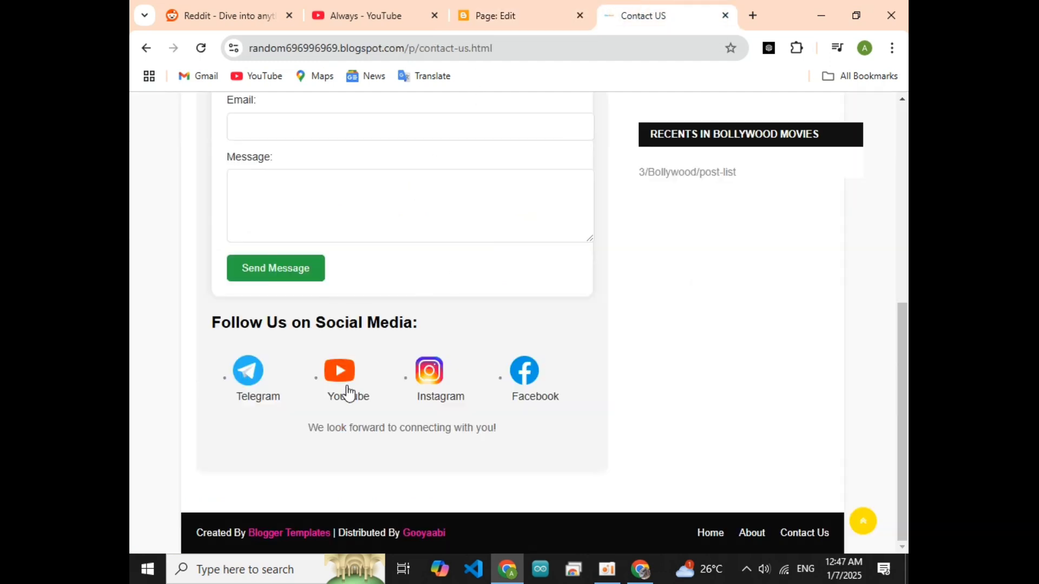
{"action": "left_click", "coordinate": [490, 12]}
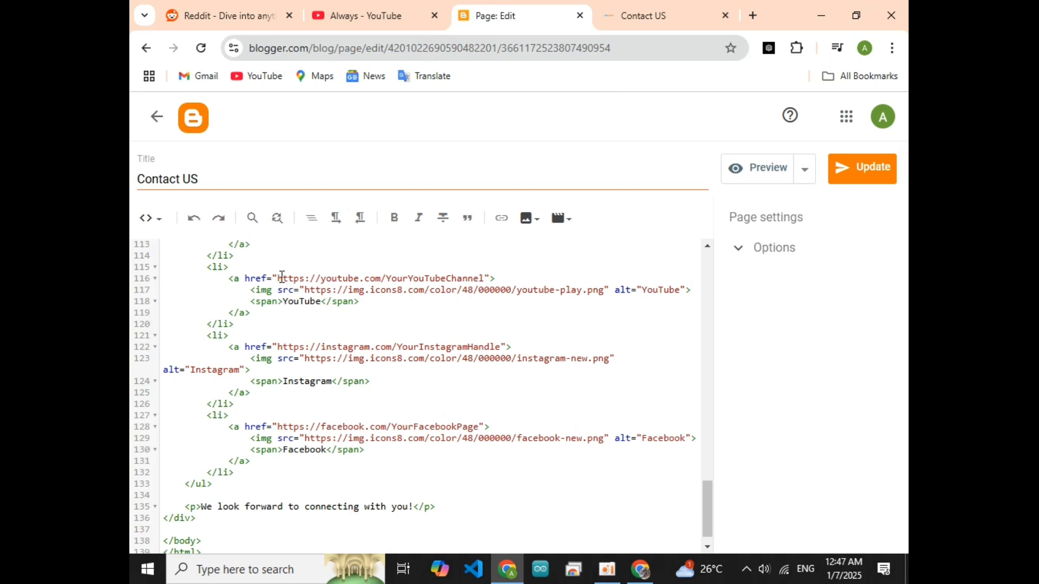
{"action": "left_click_drag", "start_coordinate": [280, 279], "coordinate": [484, 279]}
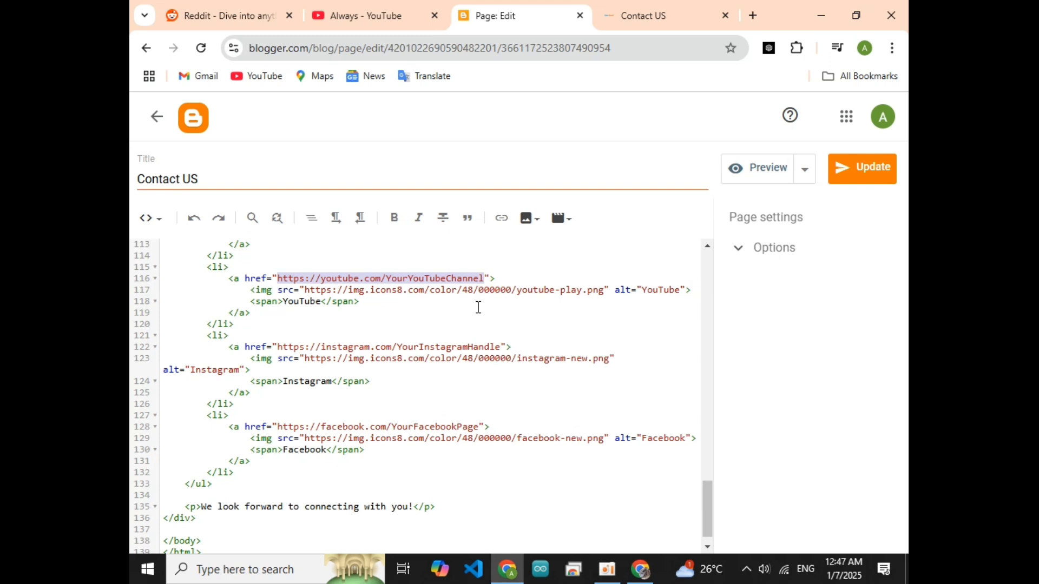
{"action": "scroll", "coordinate": [411, 354], "scroll_direction": "down", "scroll_amount": 1}
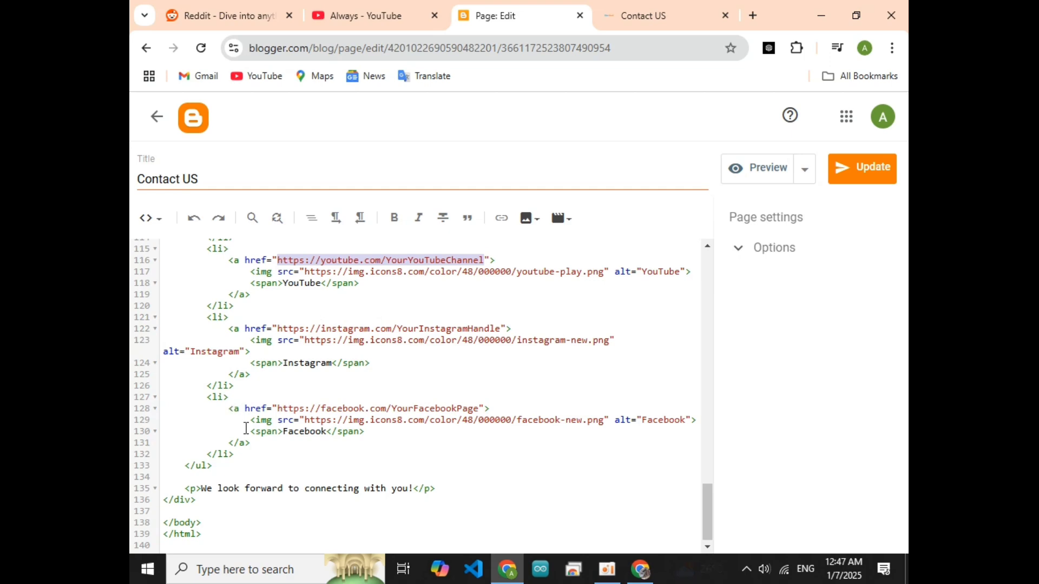
{"action": "scroll", "coordinate": [303, 469], "scroll_direction": "up", "scroll_amount": 7}
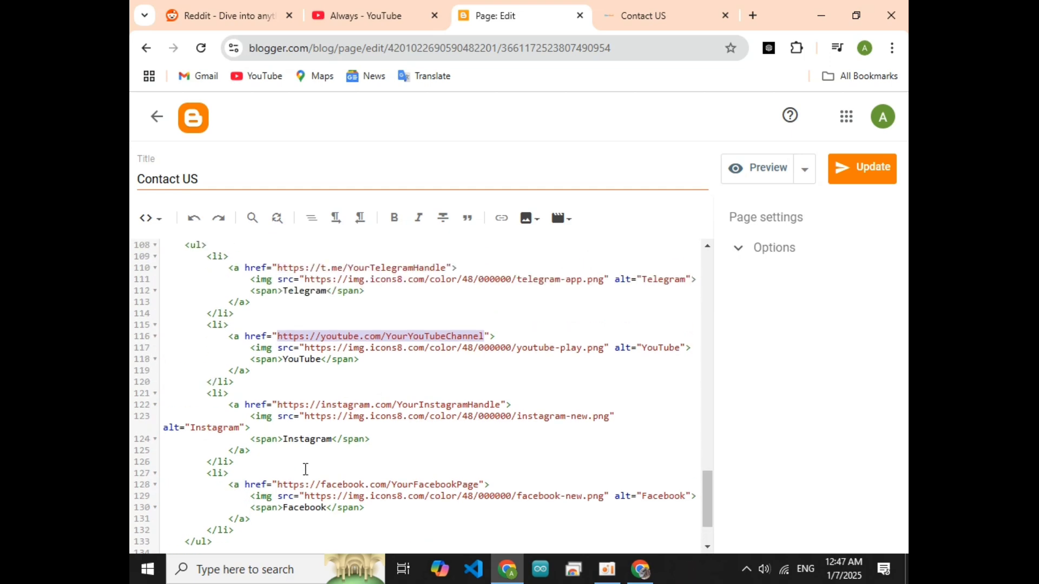
{"action": "scroll", "coordinate": [305, 469], "scroll_direction": "up", "scroll_amount": 15}
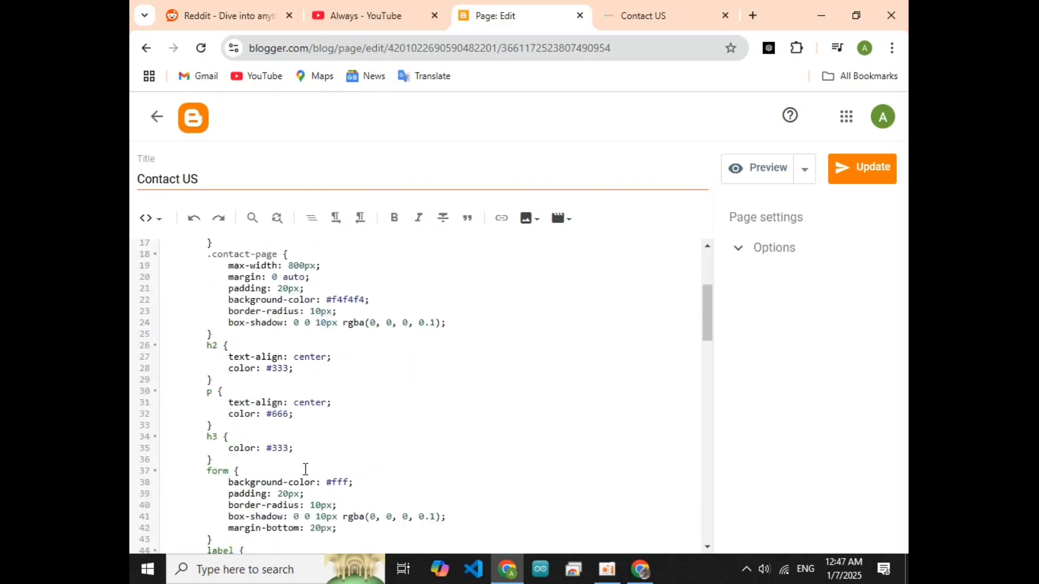
Return to the live Contact US page, review it up to its heading, and open the blog's home page.
{"action": "left_click", "coordinate": [694, 7]}
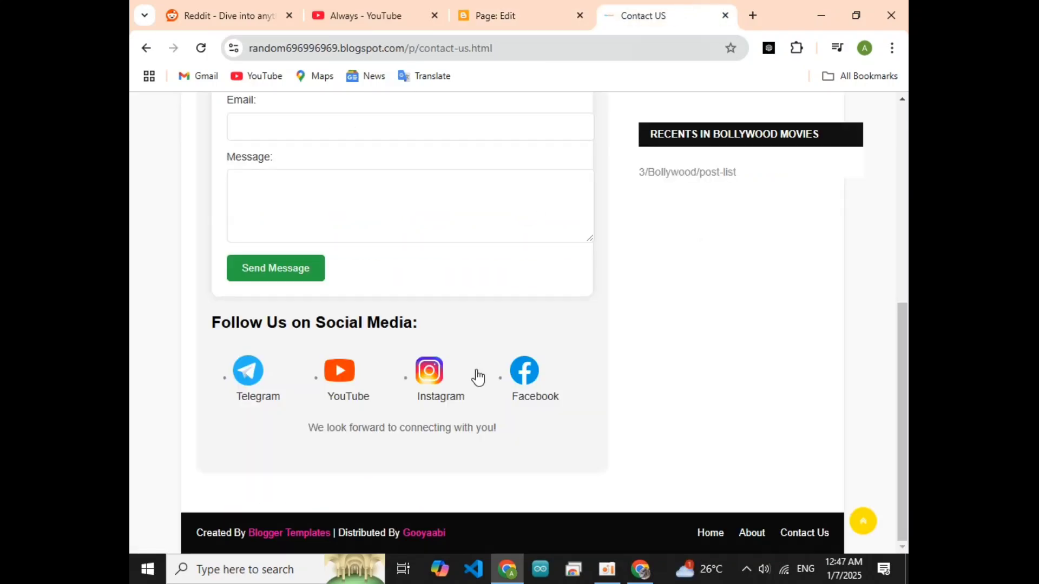
{"action": "scroll", "coordinate": [476, 375], "scroll_direction": "up", "scroll_amount": 7}
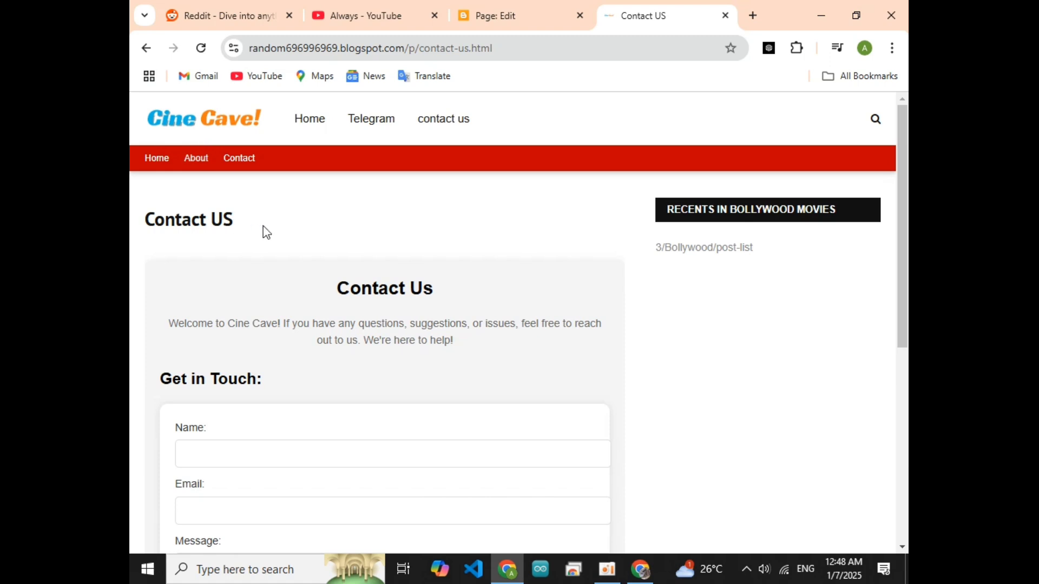
{"action": "left_click", "coordinate": [191, 133]}
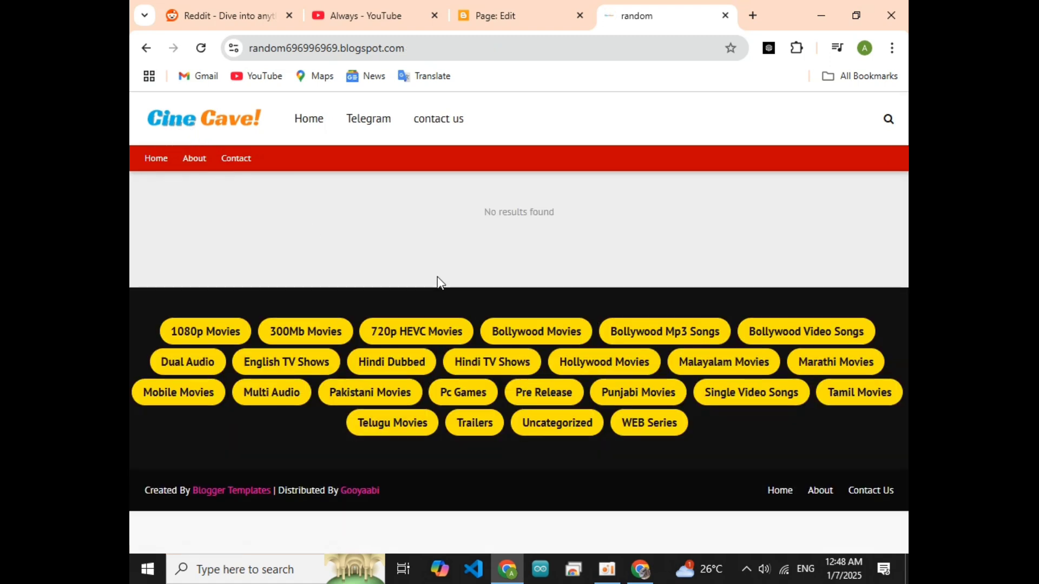
{"action": "key", "text": "ctrl+t"}
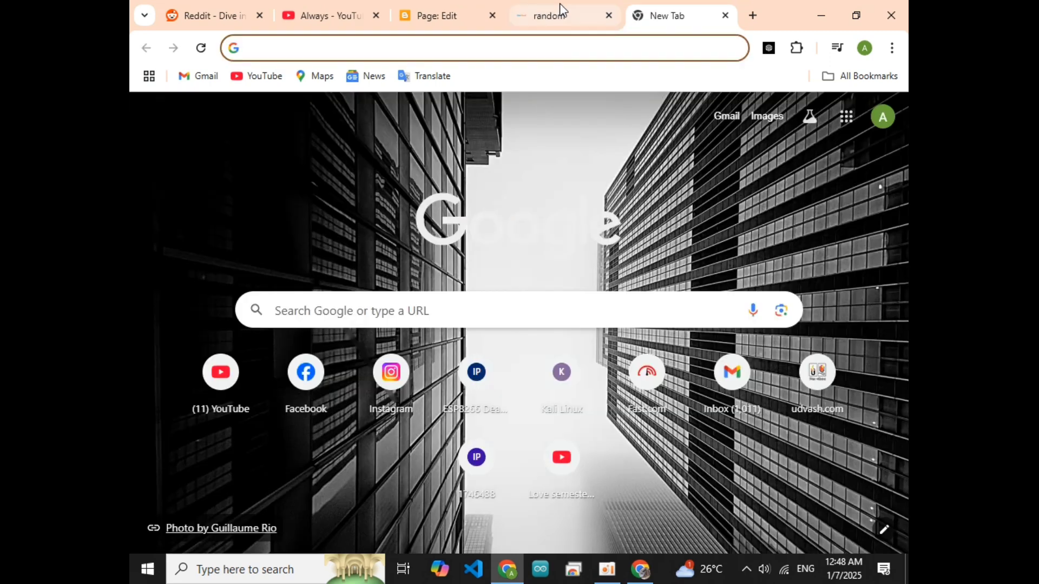
{"action": "left_click", "coordinate": [560, 10]}
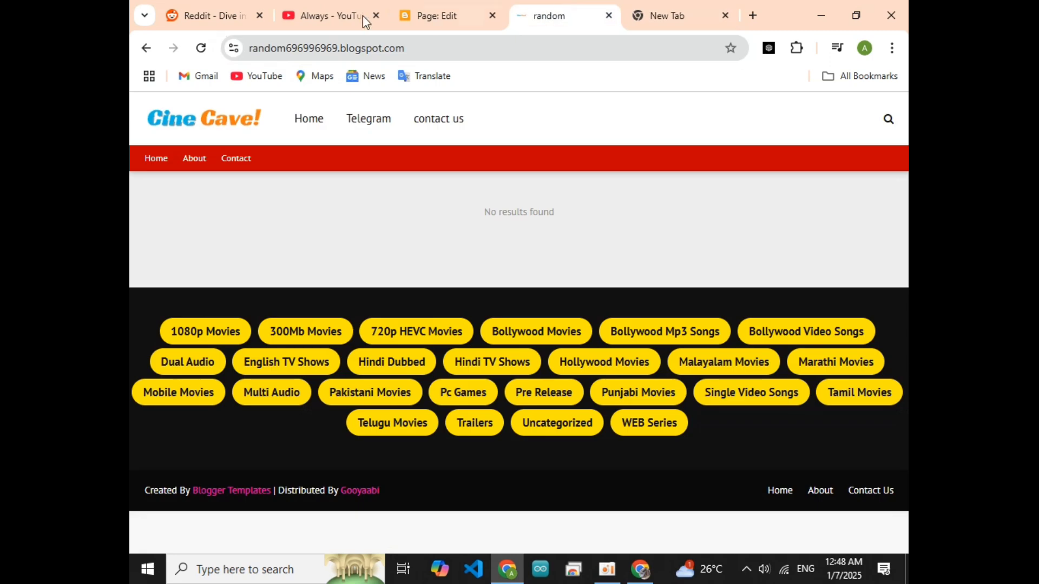
{"action": "left_click", "coordinate": [437, 7]}
{"action": "left_click", "coordinate": [582, 11]}
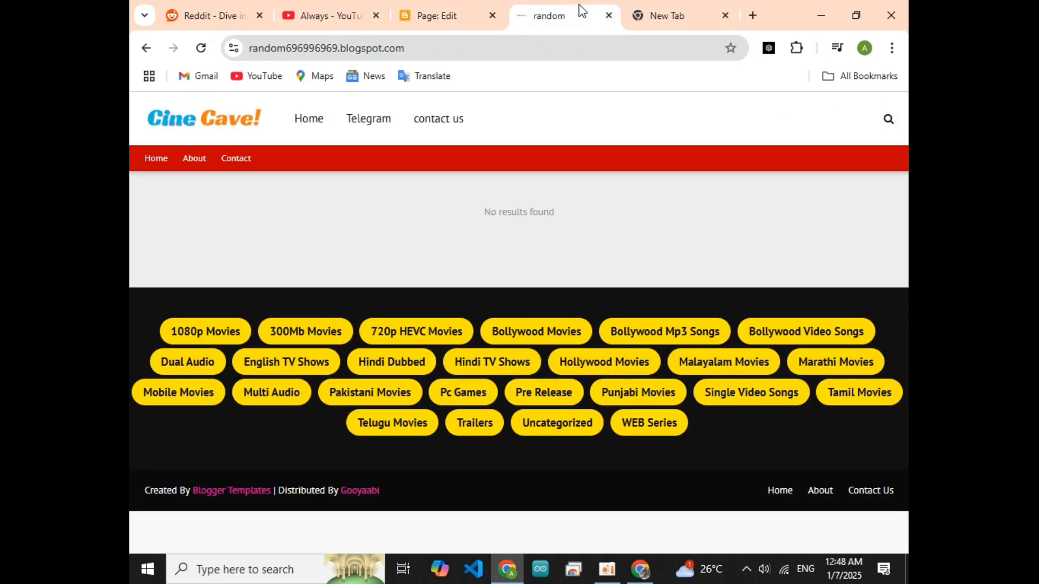